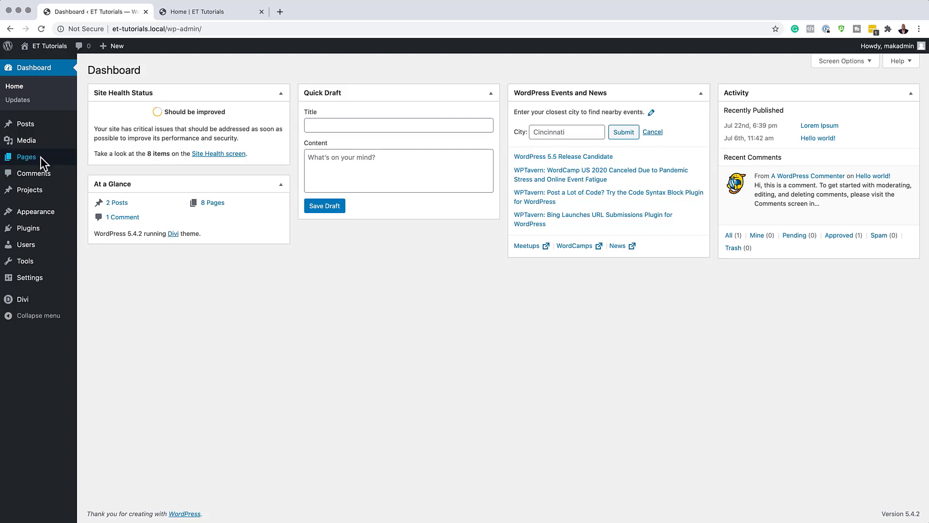
# Step: Create a new WordPress page titled 'Breakaway Image Transition'
pyautogui.moveTo(41, 158)
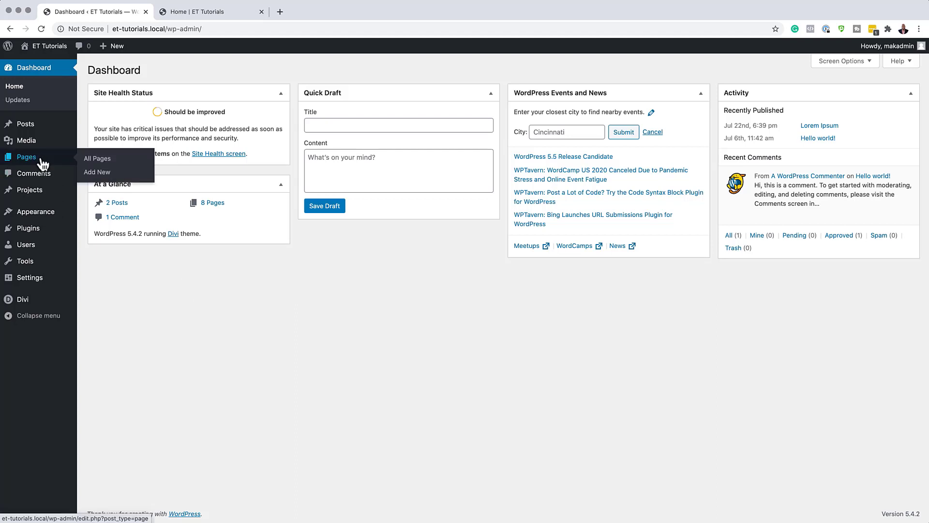
pyautogui.click(101, 173)
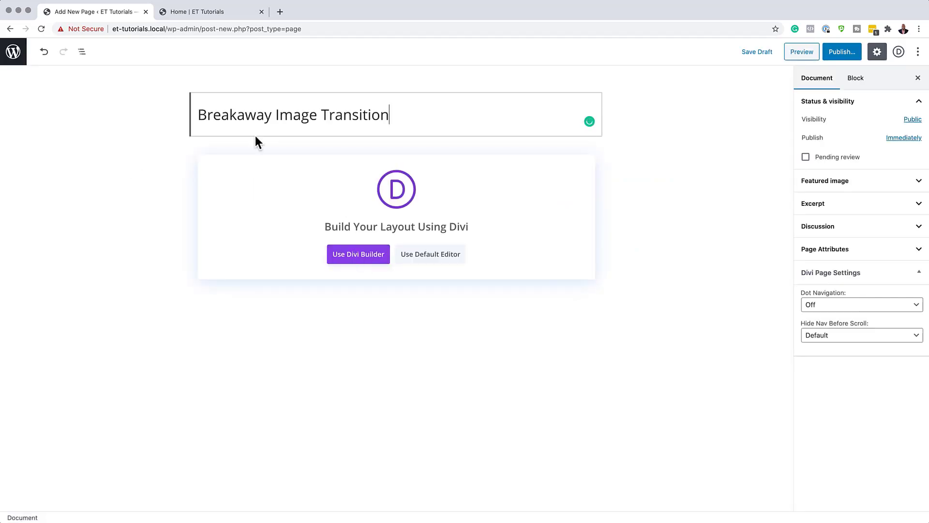
# Step: Build the page from scratch in Divi with a single empty four-column row, and open its settings
pyautogui.click(365, 255)
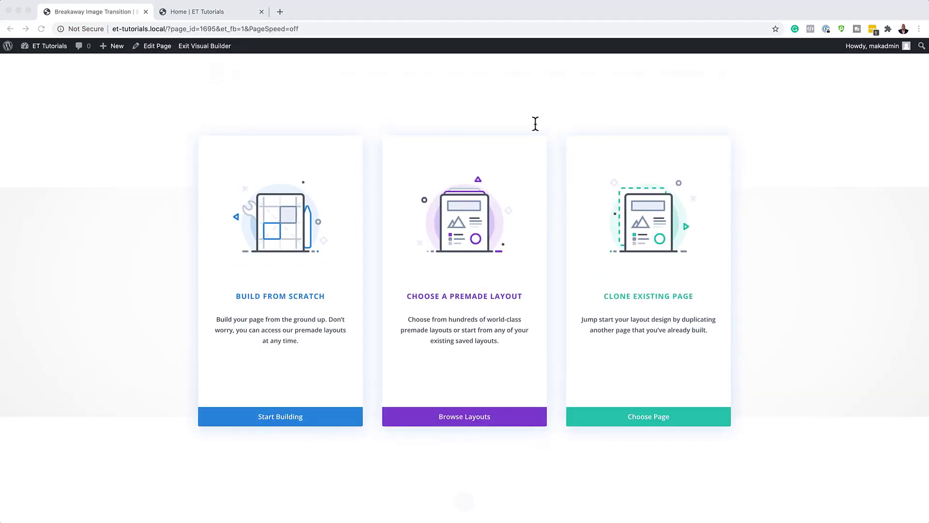
pyautogui.click(281, 418)
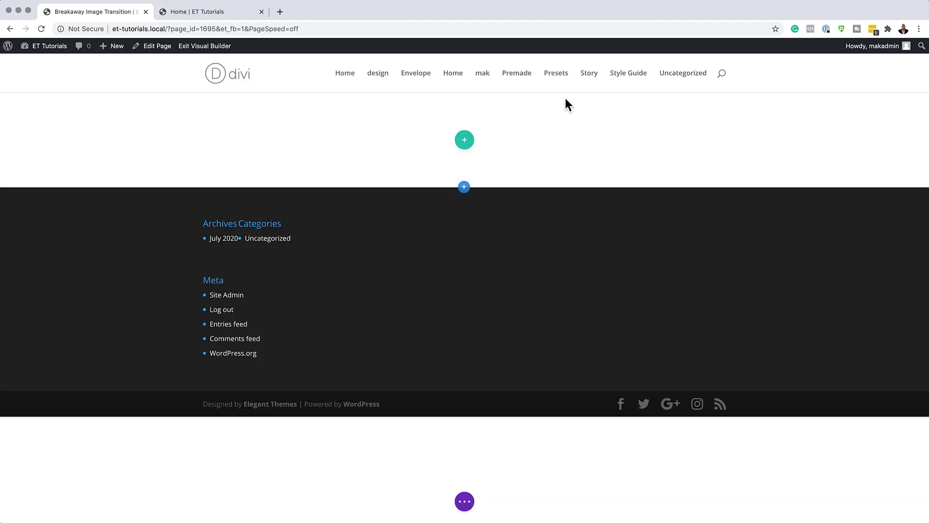
pyautogui.click(465, 142)
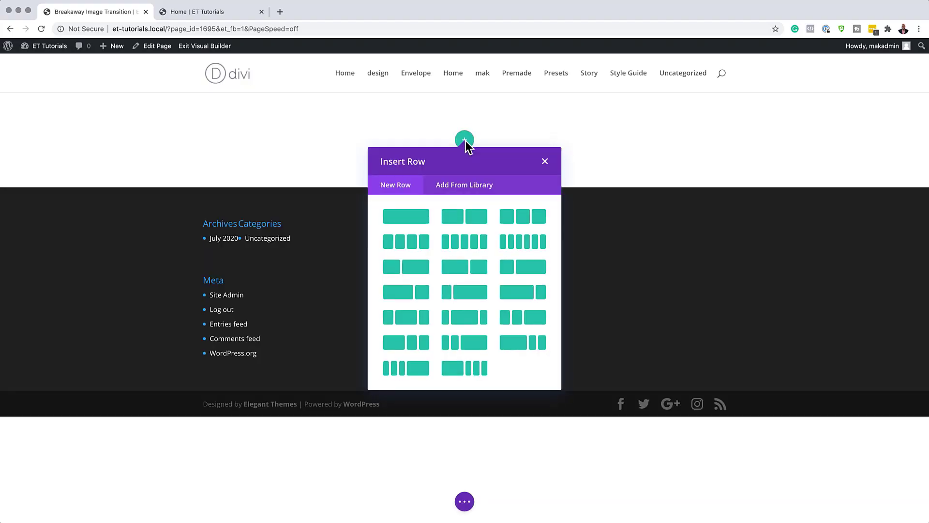
pyautogui.click(411, 246)
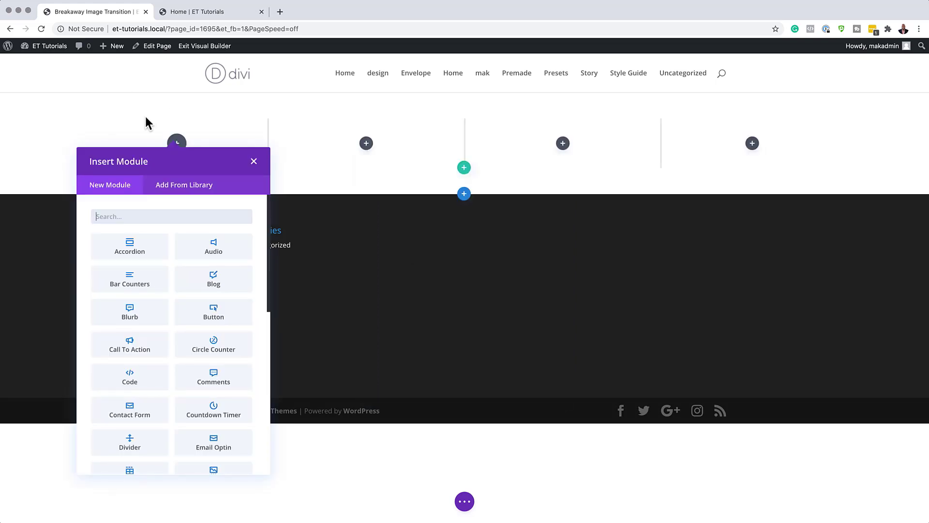
pyautogui.click(254, 162)
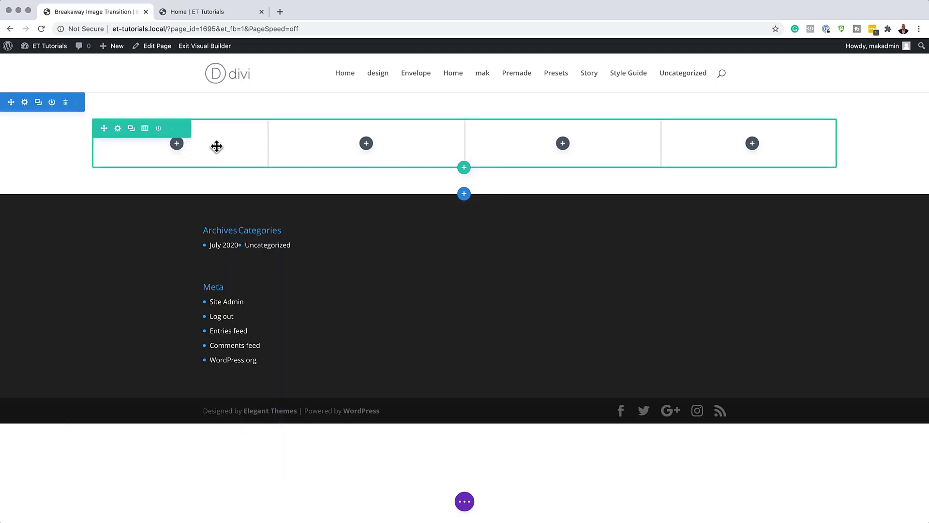
pyautogui.click(118, 129)
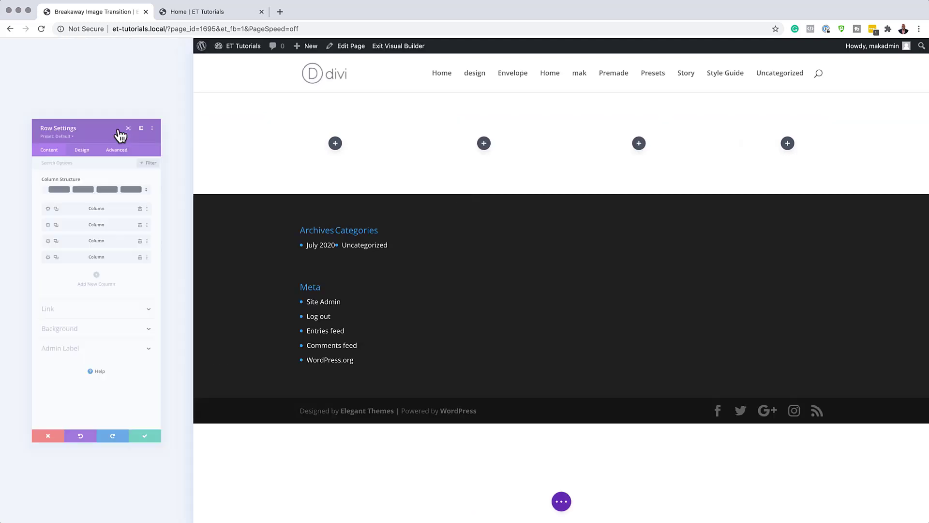
# Step: Give the row gutter width 1, unequal column heights, 1080px max width and 0px top/bottom padding
pyautogui.click(75, 86)
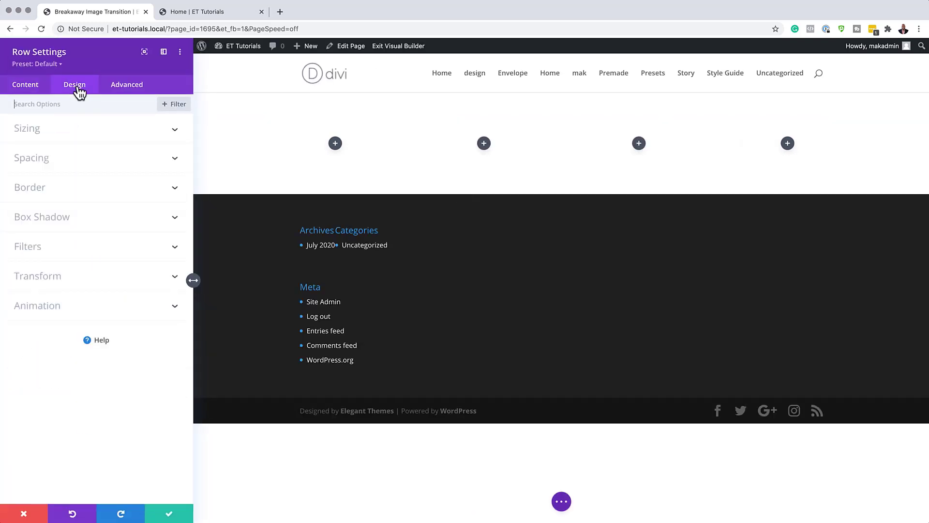
pyautogui.click(36, 131)
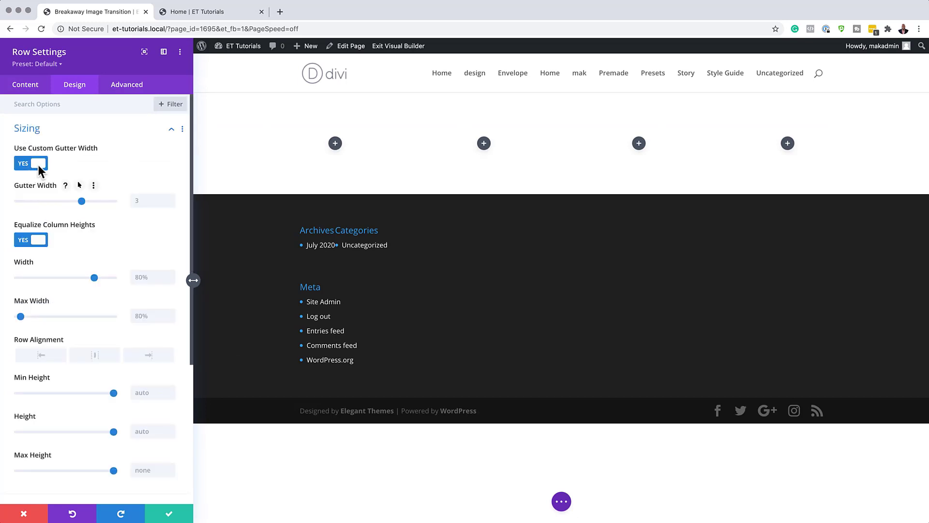
pyautogui.moveTo(81, 201); pyautogui.dragTo(14, 204)
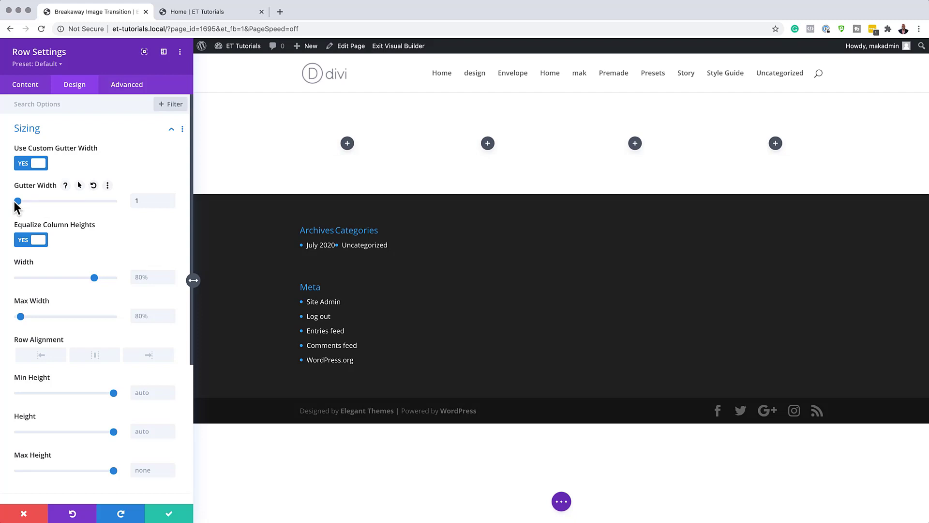
pyautogui.click(25, 245)
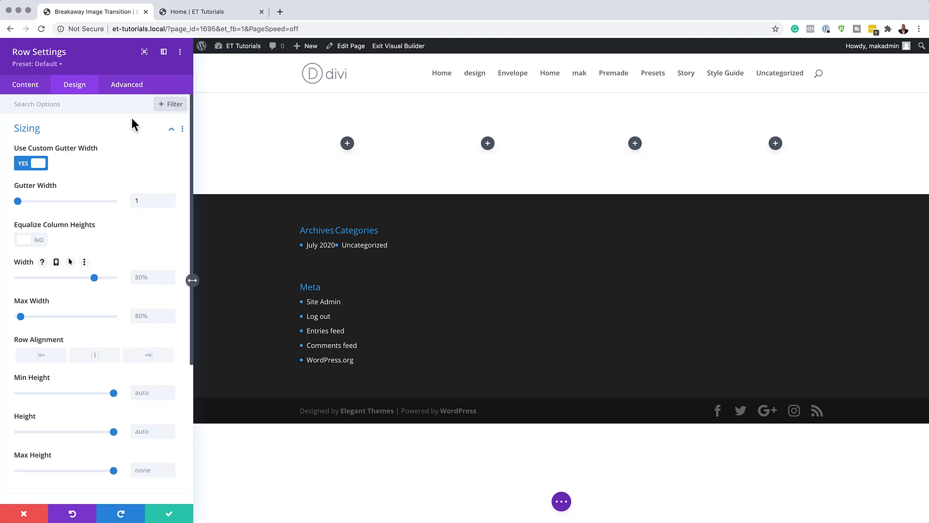
pyautogui.click(140, 316)
pyautogui.write('1080px')
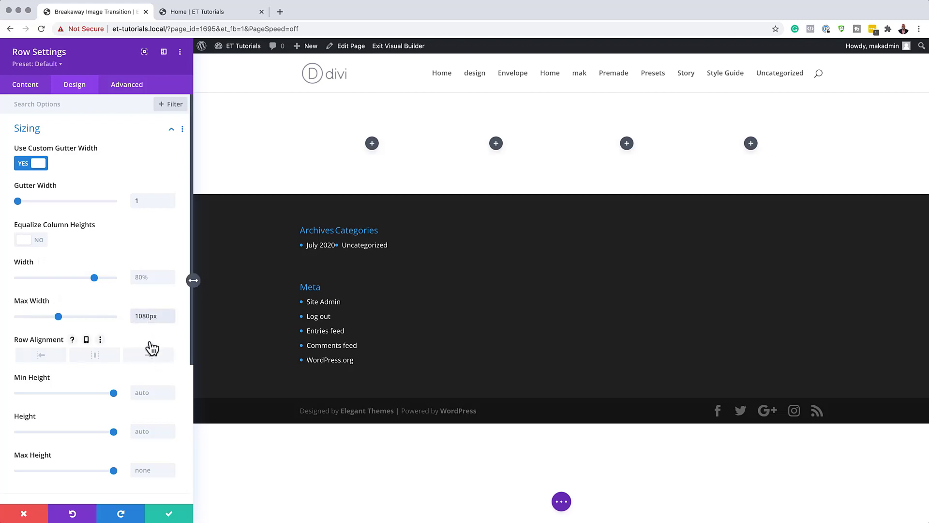
pyautogui.scroll(-5, 125, 323)
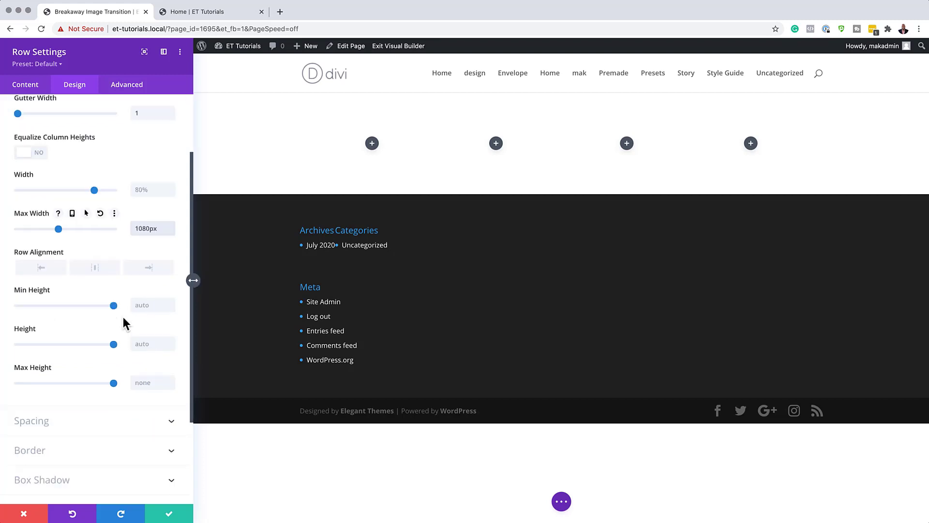
pyautogui.click(42, 407)
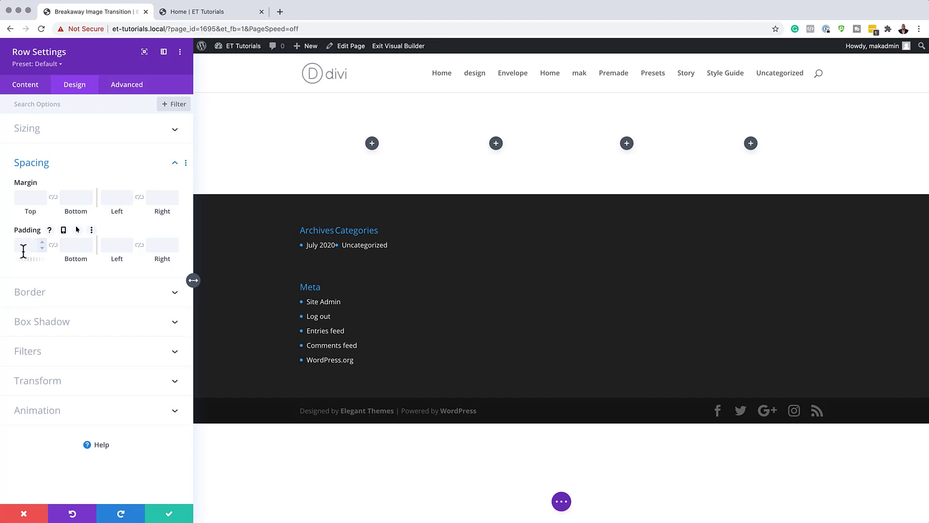
pyautogui.click(22, 249)
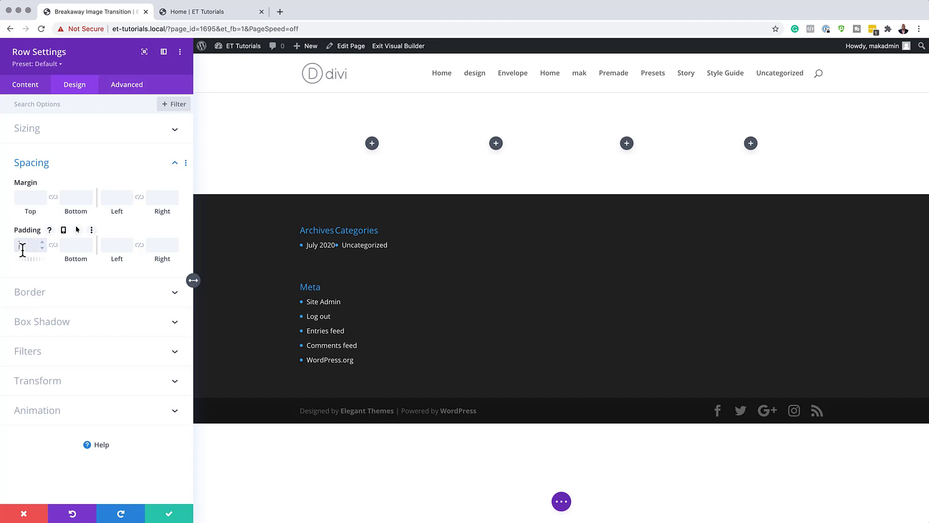
pyautogui.write('0')
pyautogui.click(53, 245)
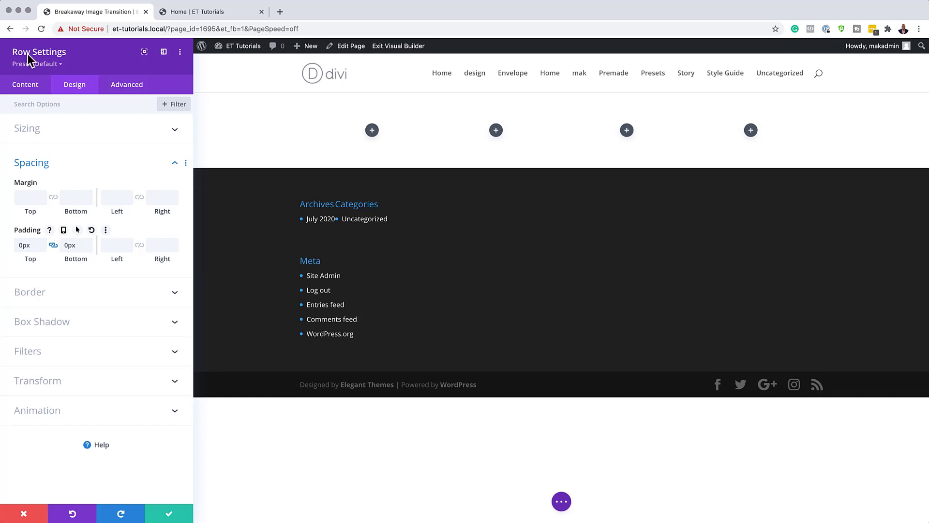
# Step: Make the row's horizontal and vertical overflow Visible and save the row settings
pyautogui.click(124, 84)
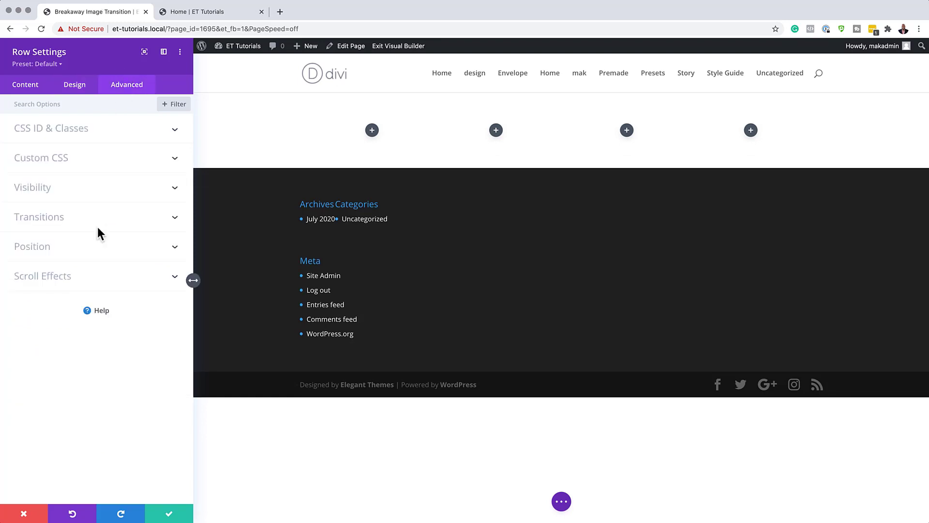
pyautogui.click(55, 190)
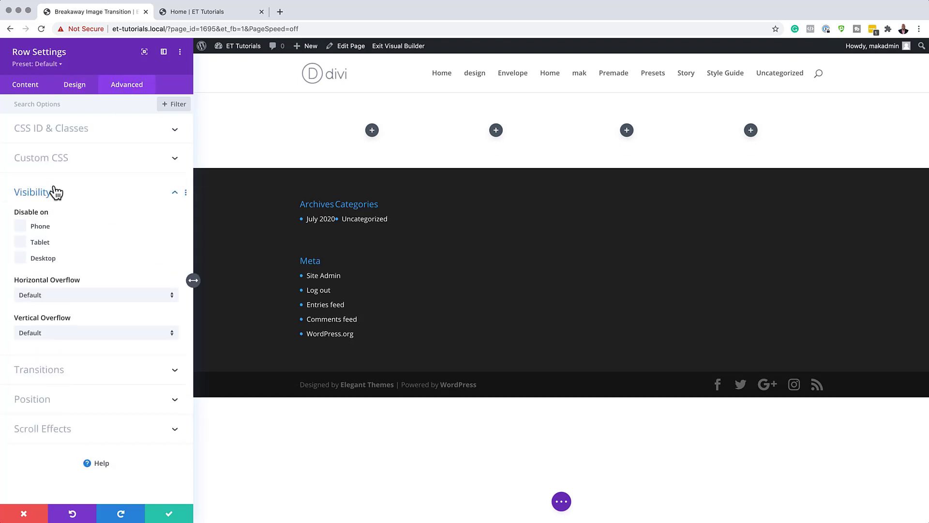
pyautogui.click(75, 296)
pyautogui.click(72, 320)
pyautogui.click(86, 332)
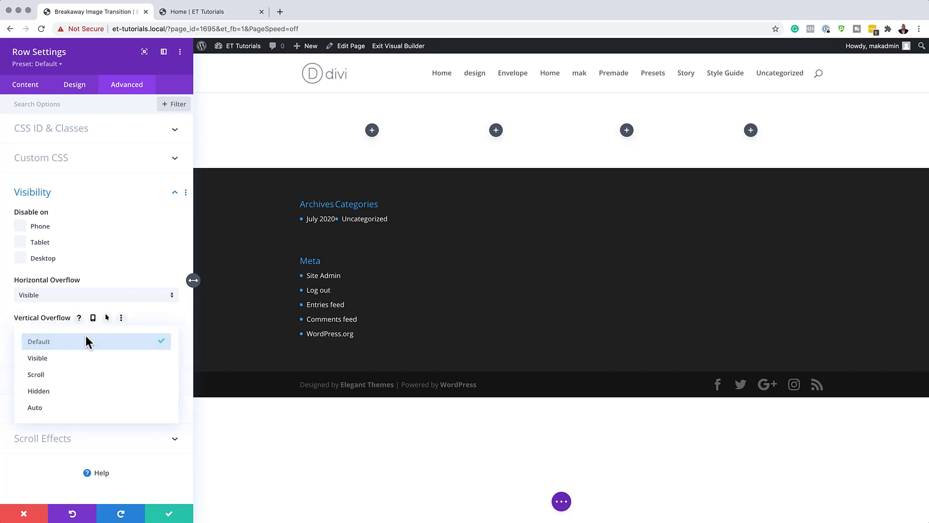
pyautogui.click(87, 358)
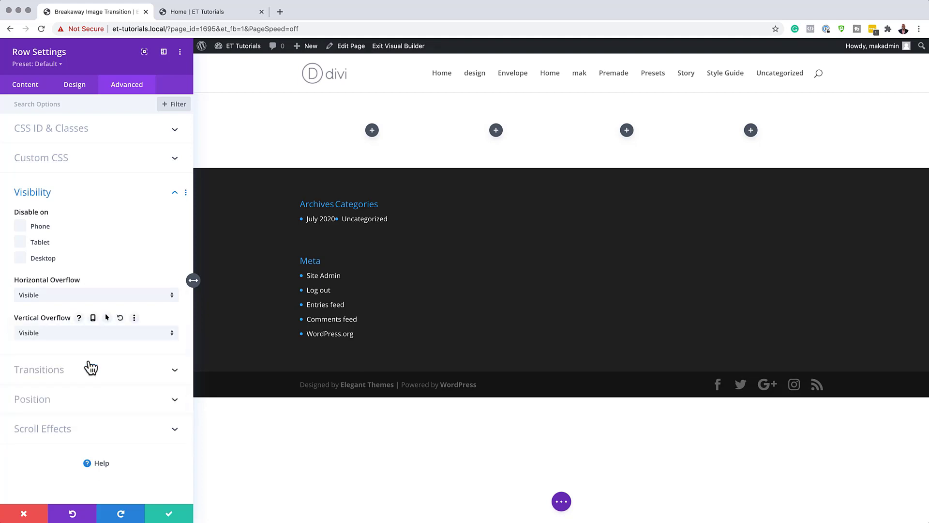
pyautogui.click(174, 516)
# Step: Set the section's linked top and bottom padding to 0px and save the section
pyautogui.moveTo(29, 123)
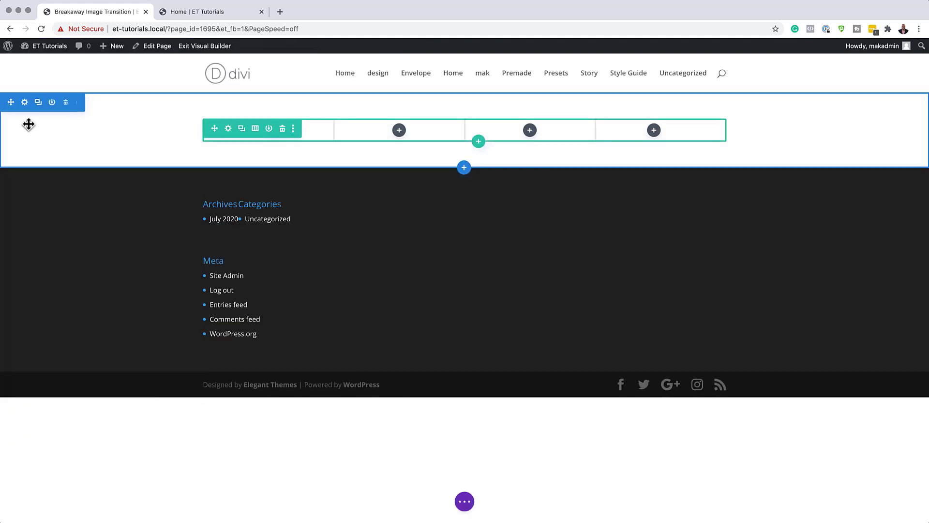
pyautogui.click(27, 103)
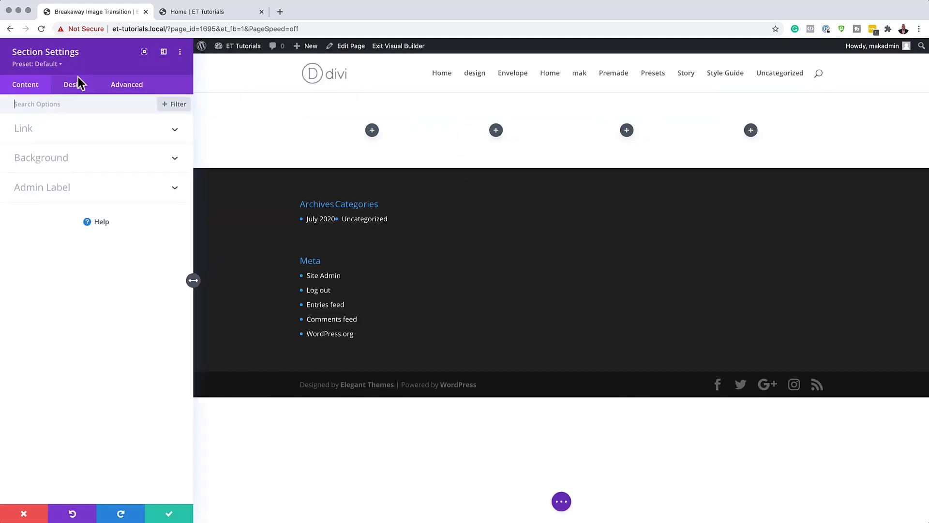
pyautogui.click(76, 87)
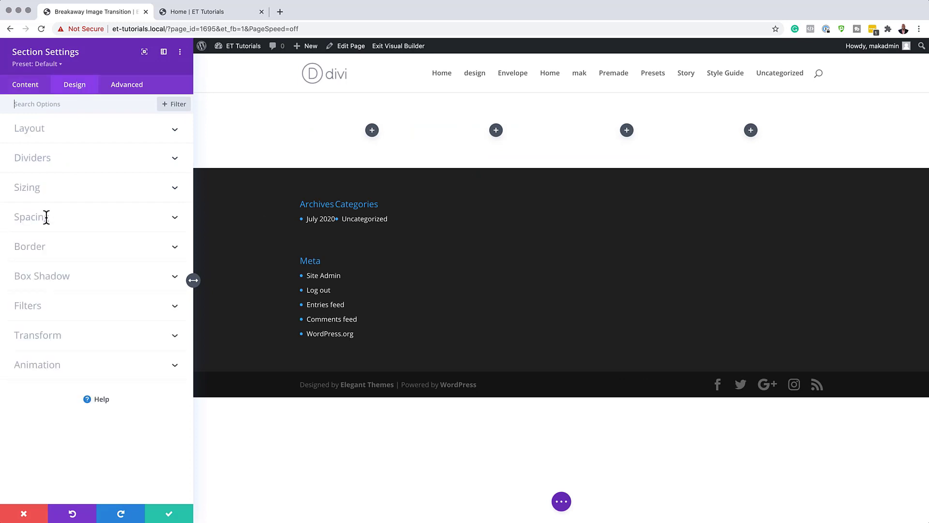
pyautogui.click(46, 217)
pyautogui.scroll(-1, 34, 261)
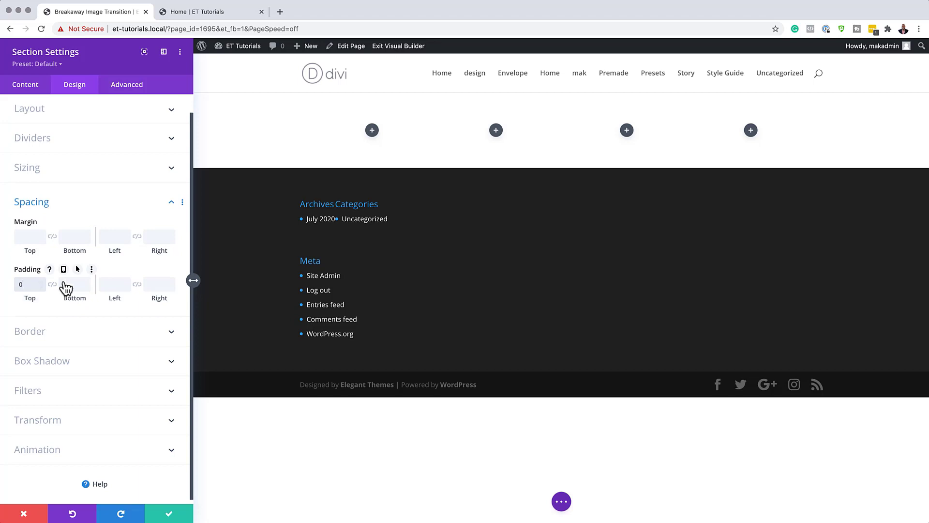
pyautogui.click(53, 285)
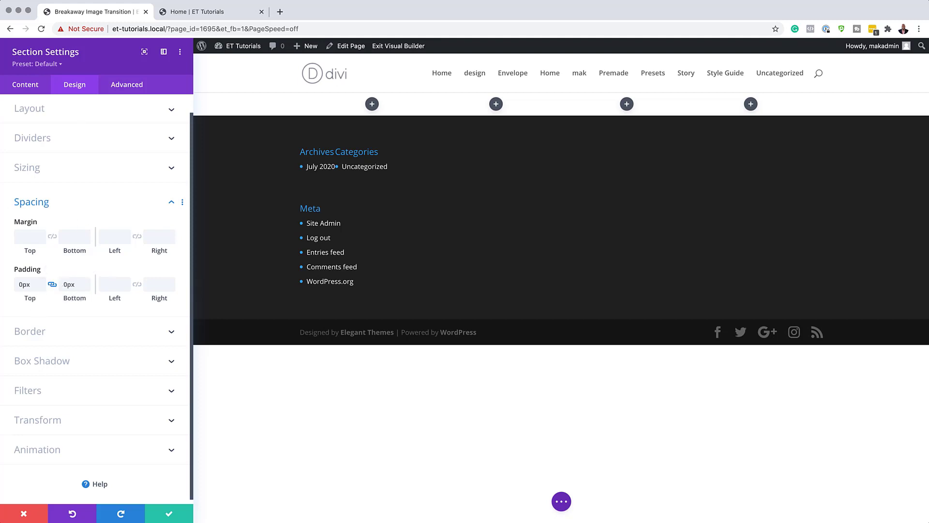
pyautogui.click(172, 516)
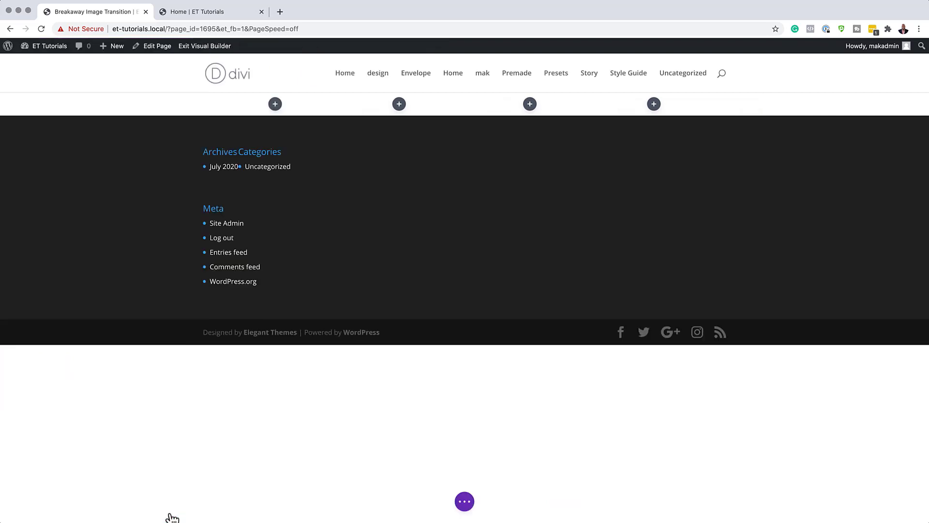
# Step: Add an Image module to the first column showing furniture_01.jpg from the Media Library
pyautogui.click(276, 104)
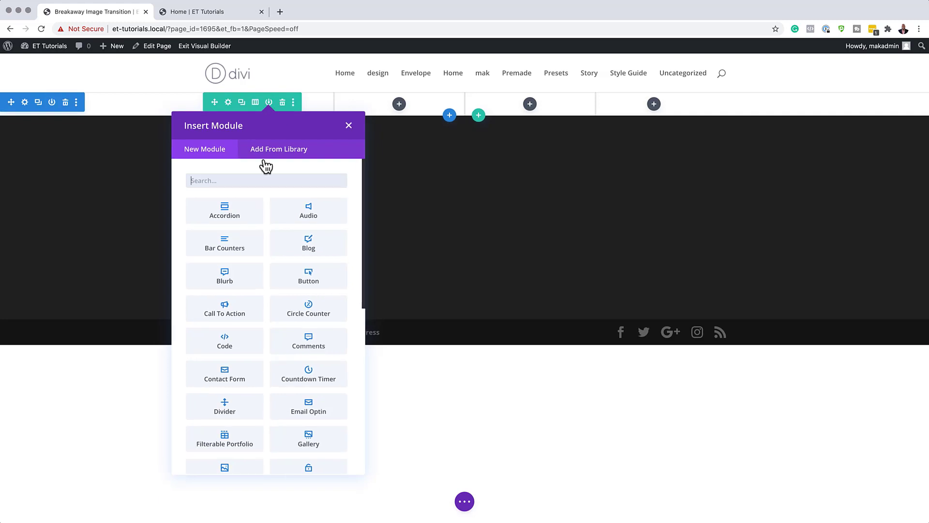
pyautogui.write('imag')
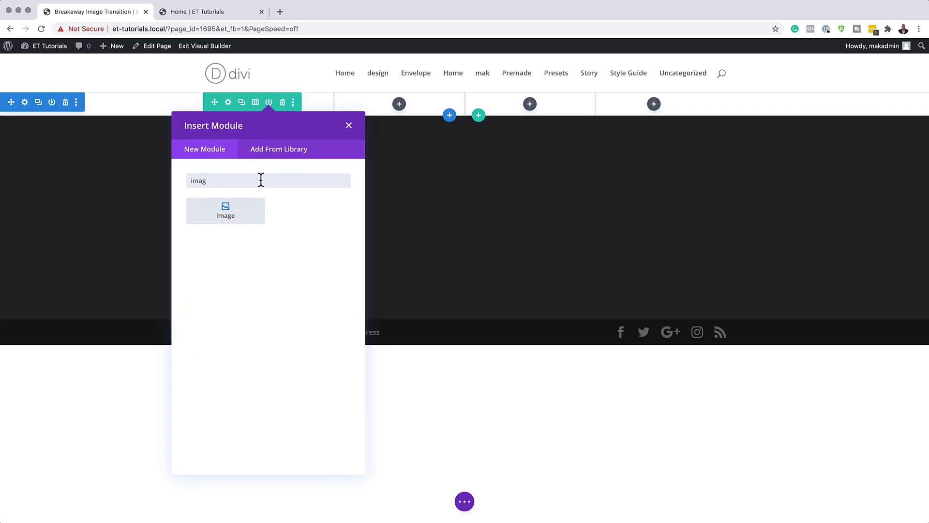
pyautogui.click(252, 209)
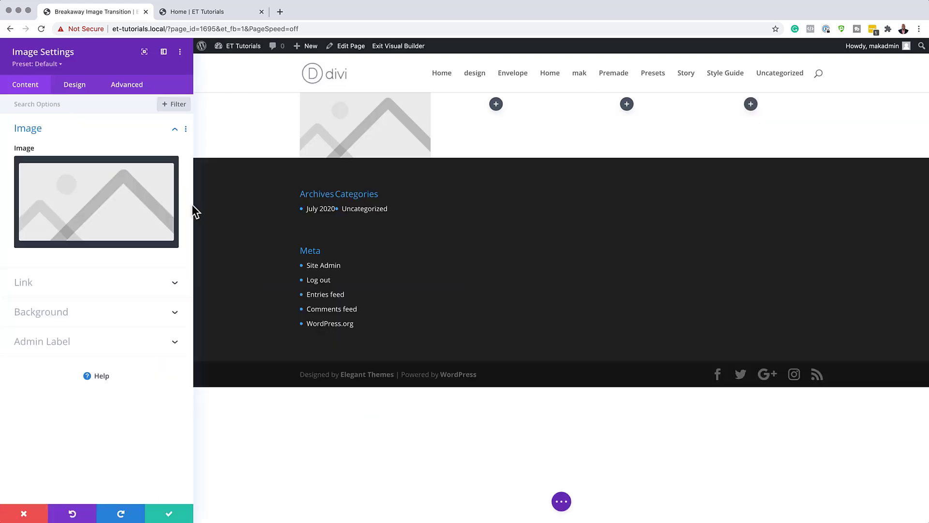
pyautogui.click(102, 207)
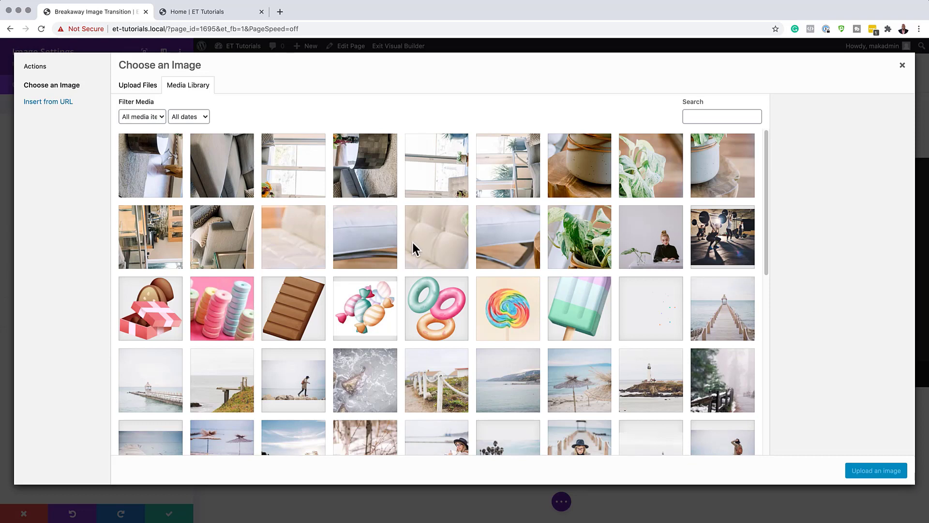
pyautogui.click(302, 246)
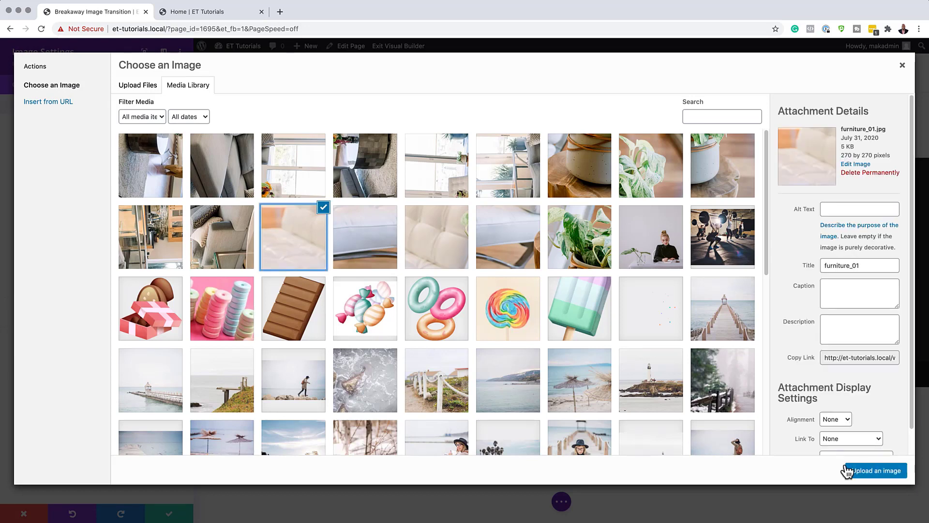
pyautogui.click(861, 474)
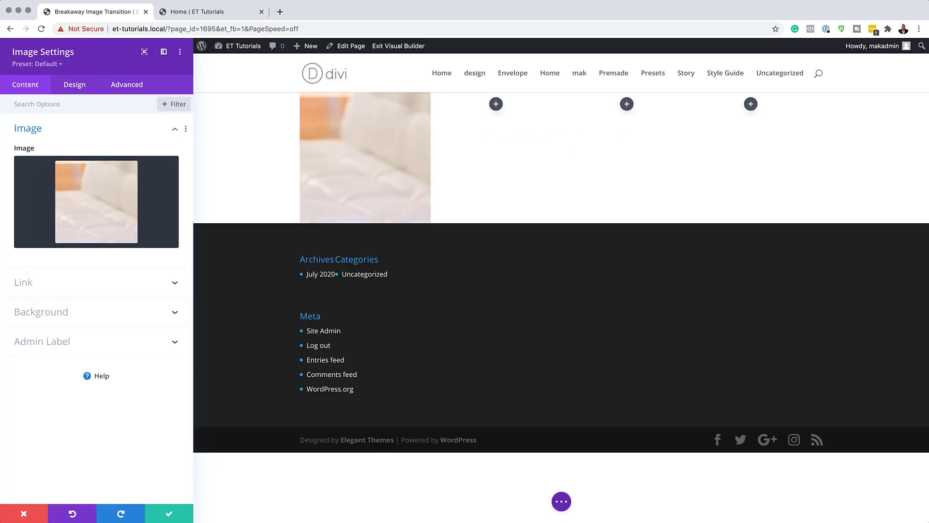
pyautogui.click(132, 85)
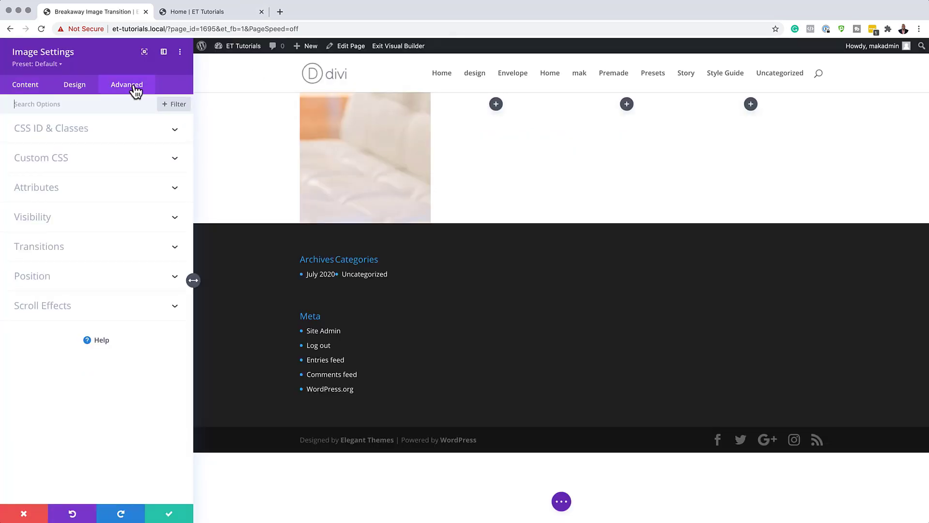
# Step: Enable the fading scroll effect from 100% to 0% opacity, with the mid point at 20%
pyautogui.click(60, 305)
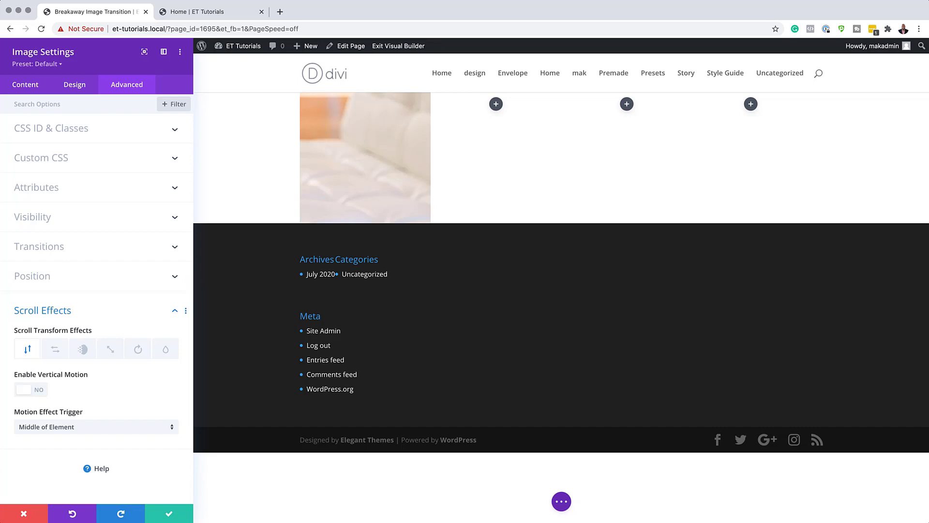
pyautogui.click(86, 353)
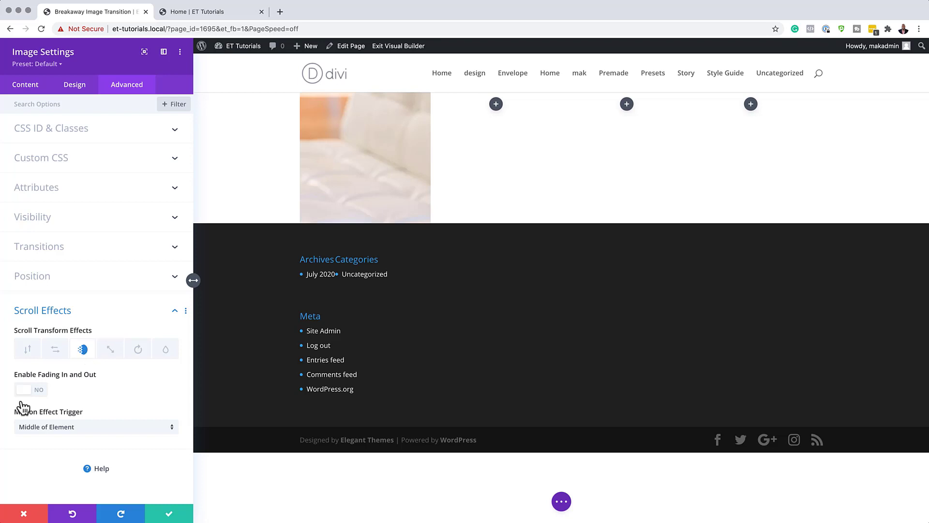
pyautogui.click(45, 393)
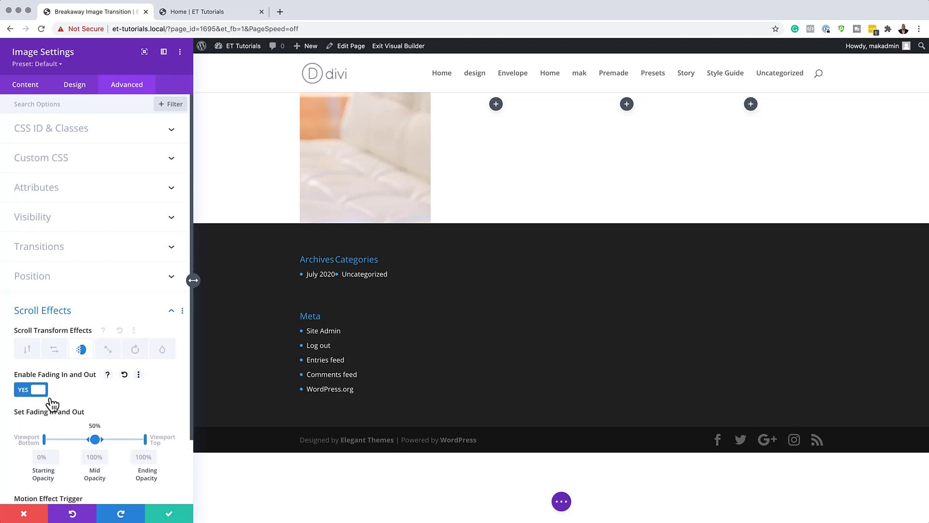
pyautogui.click(44, 457)
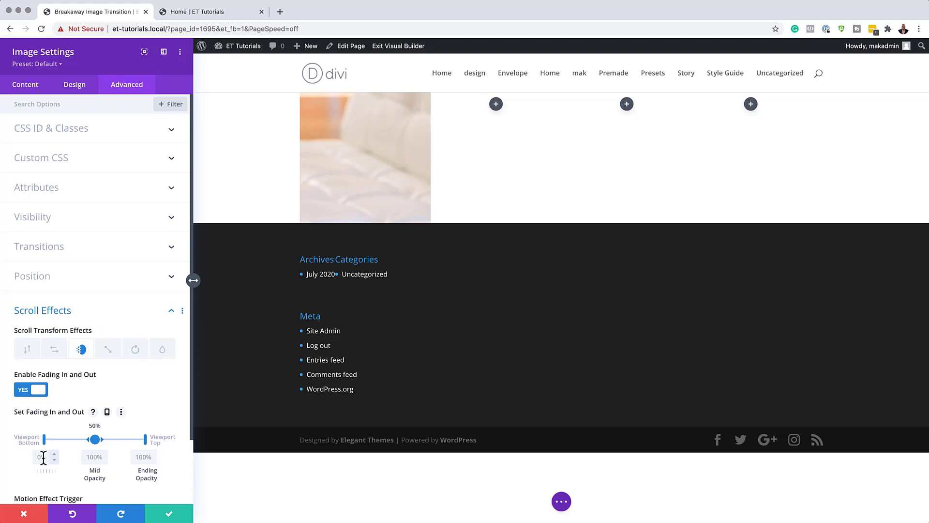
pyautogui.scroll(-1, 43, 453)
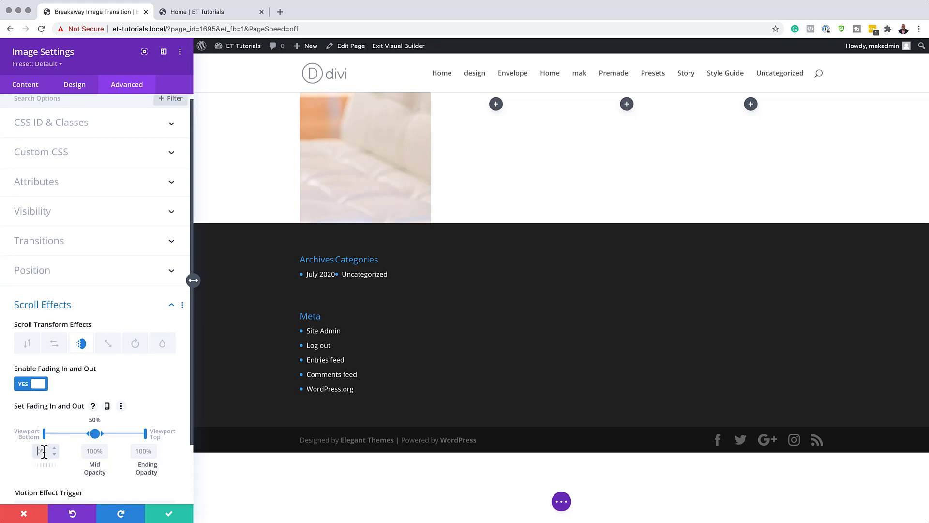
pyautogui.write('100%')
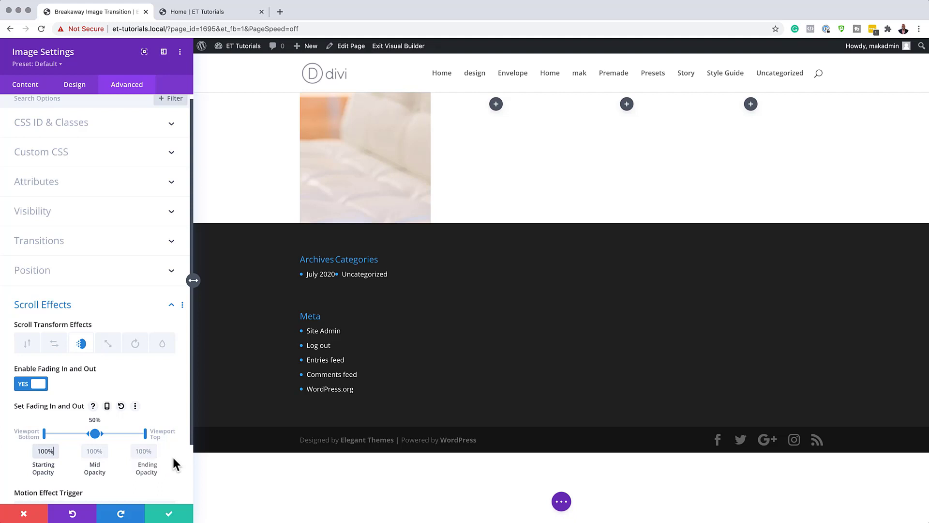
pyautogui.tripleClick(141, 451)
pyautogui.write('0%')
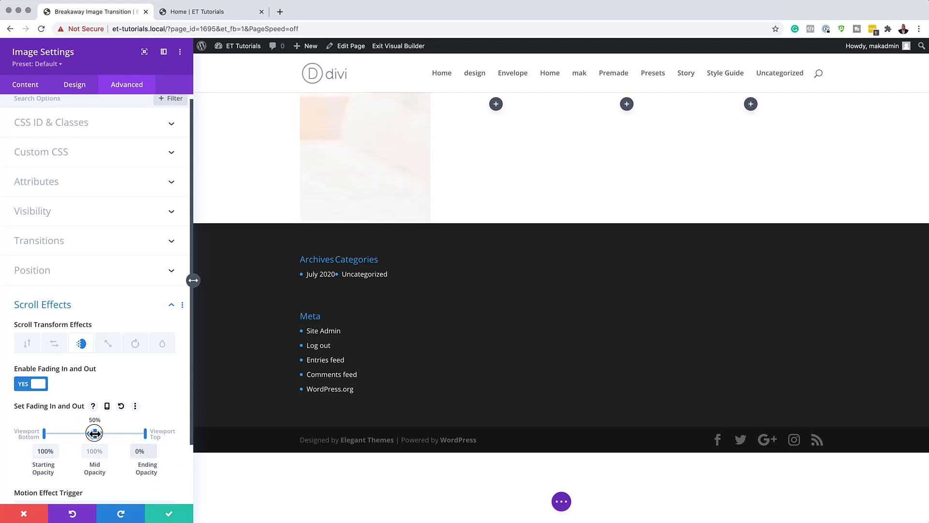
pyautogui.moveTo(95, 432); pyautogui.dragTo(65, 434)
pyautogui.moveTo(63, 433)
pyautogui.mouseDown()
pyautogui.moveTo(47, 434)
pyautogui.moveTo(66, 433)
pyautogui.mouseUp()
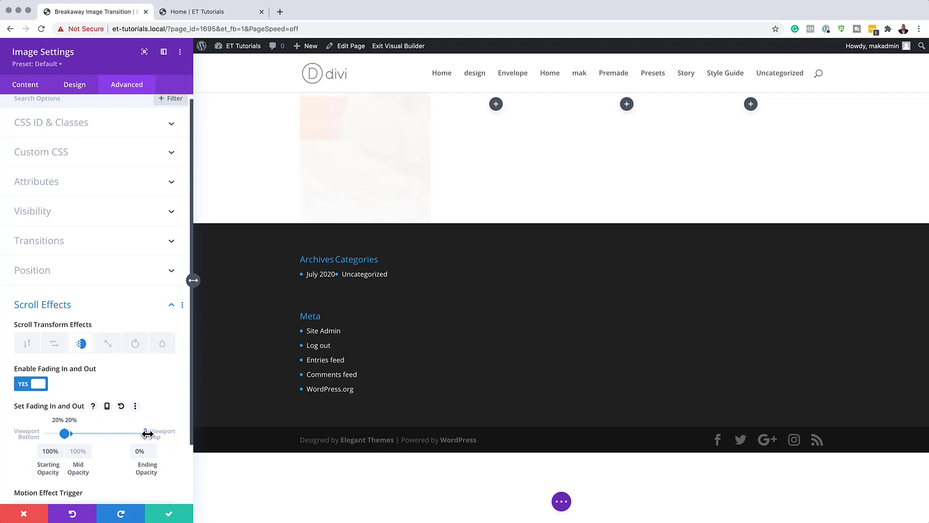
pyautogui.moveTo(146, 433); pyautogui.dragTo(103, 433)
# Step: Enable scaling on scroll with 70% mid scale over a 20–60% viewport range
pyautogui.scroll(-3, 107, 283)
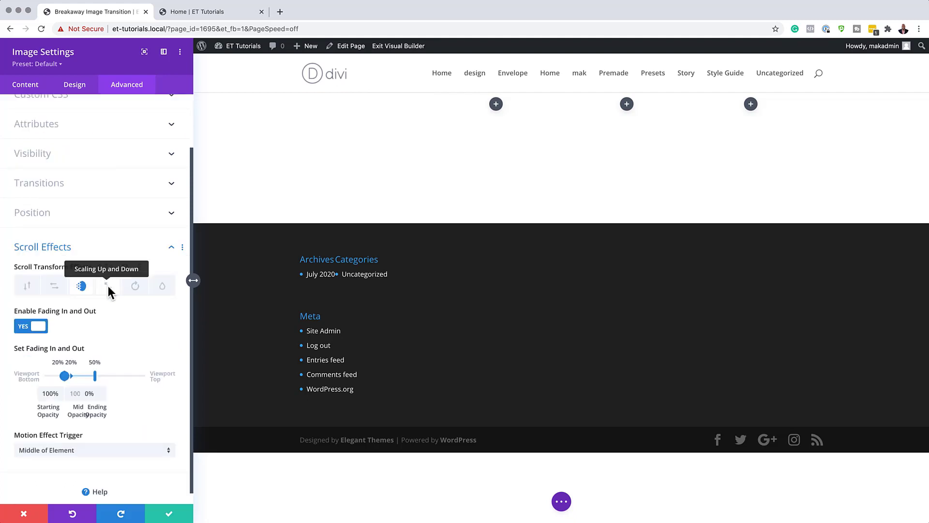
pyautogui.click(107, 284)
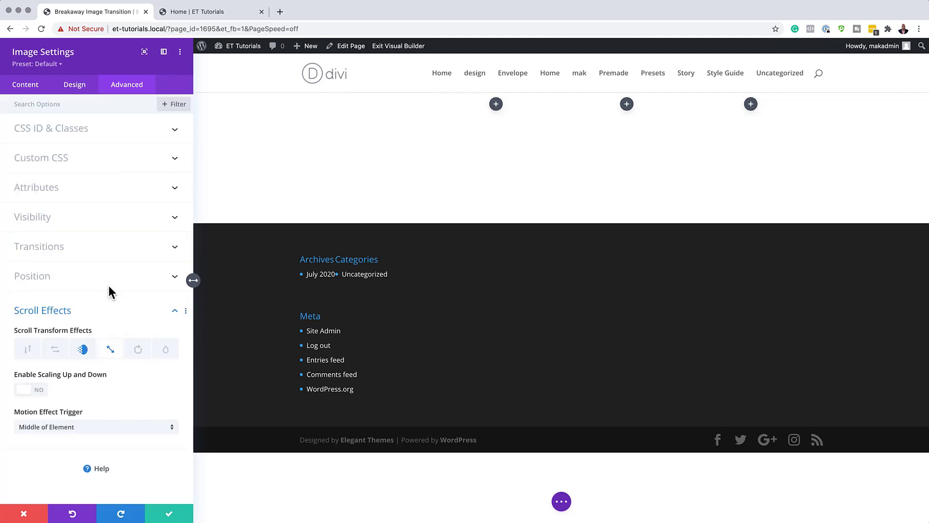
pyautogui.click(39, 391)
pyautogui.scroll(-1, 55, 414)
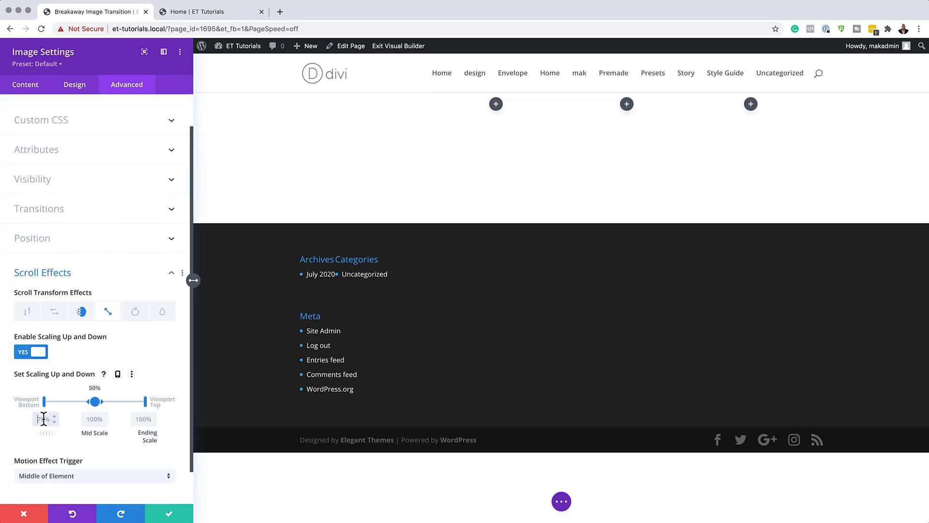
pyautogui.click(91, 419)
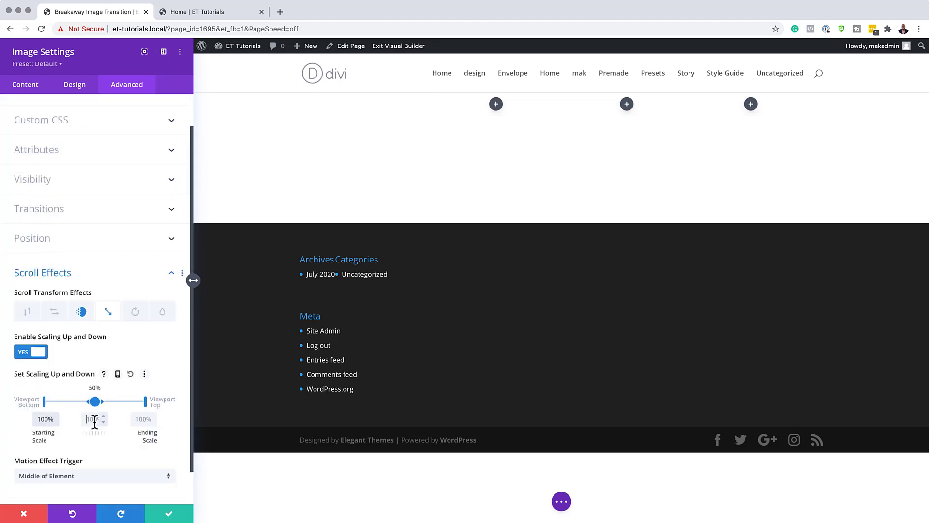
pyautogui.write('70%')
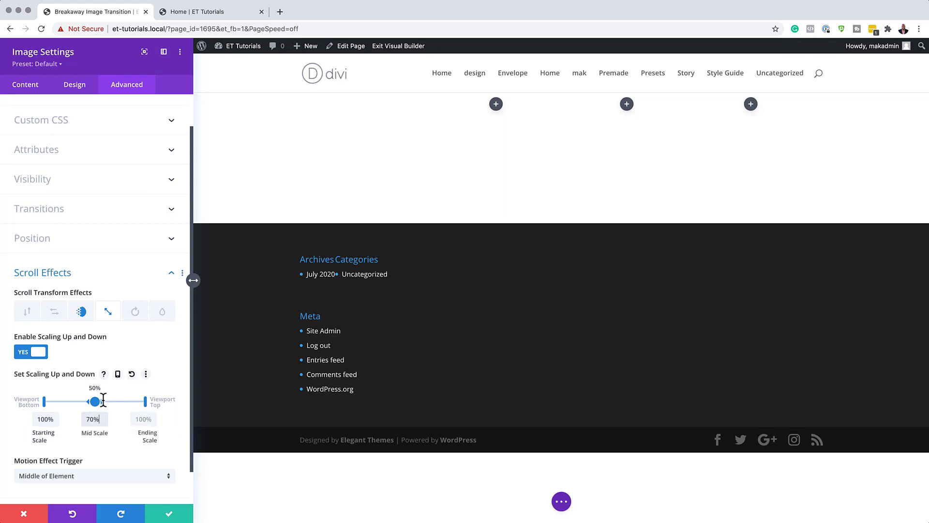
pyautogui.moveTo(103, 401); pyautogui.dragTo(113, 400)
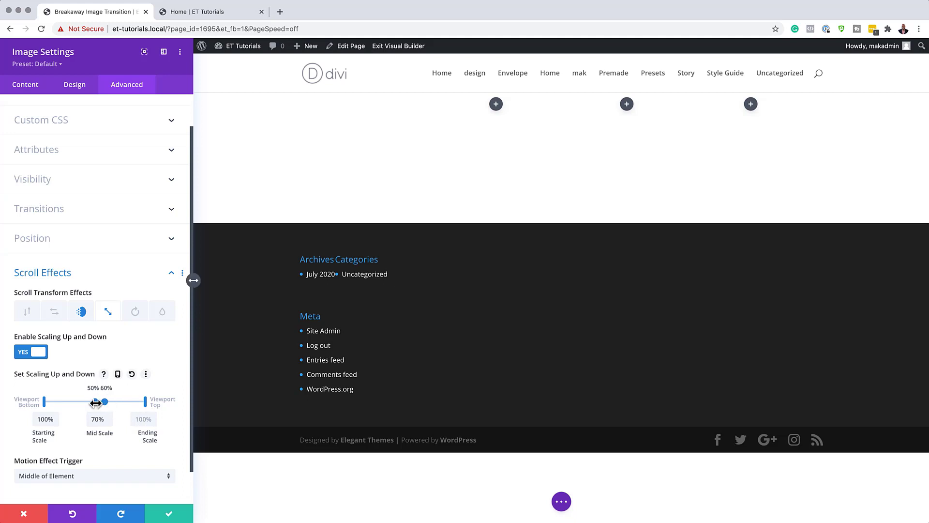
pyautogui.moveTo(96, 402)
pyautogui.mouseDown()
pyautogui.moveTo(77, 402)
pyautogui.moveTo(135, 401)
pyautogui.moveTo(105, 402)
pyautogui.mouseUp()
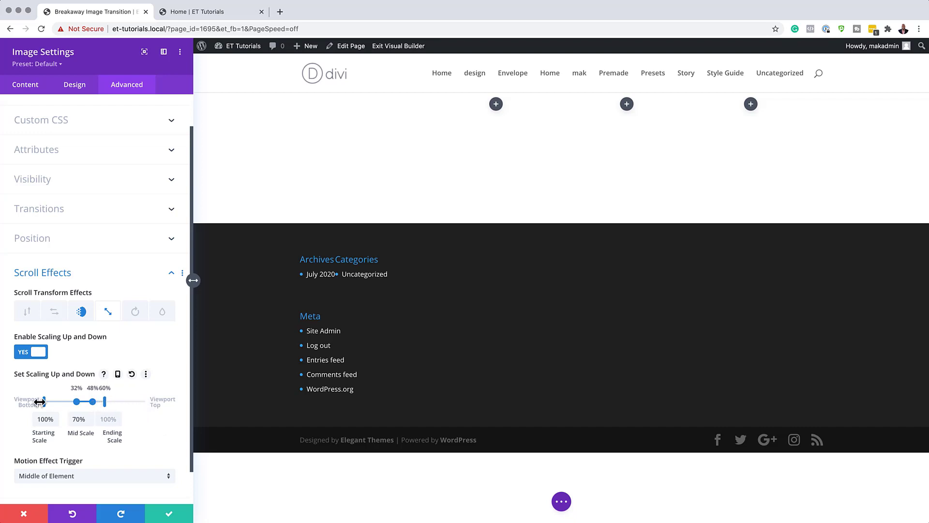
pyautogui.moveTo(44, 402); pyautogui.dragTo(64, 402)
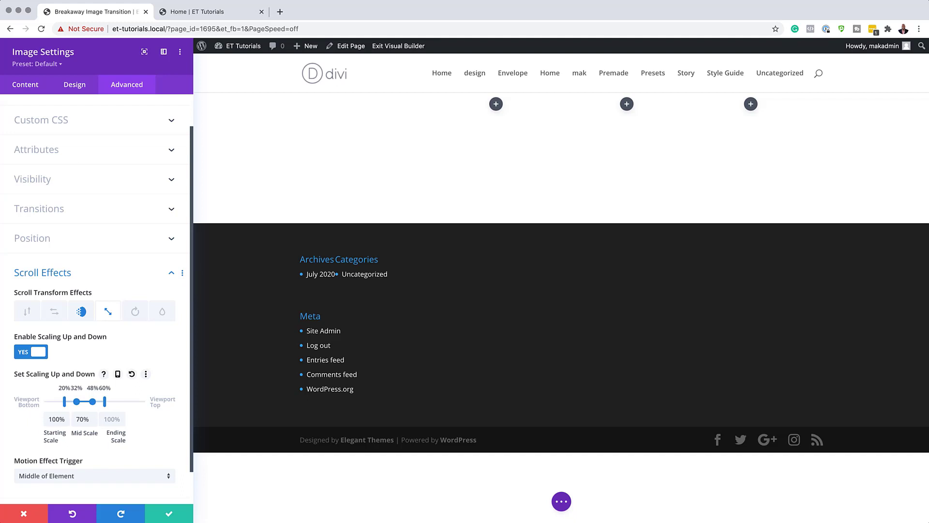
pyautogui.click(135, 314)
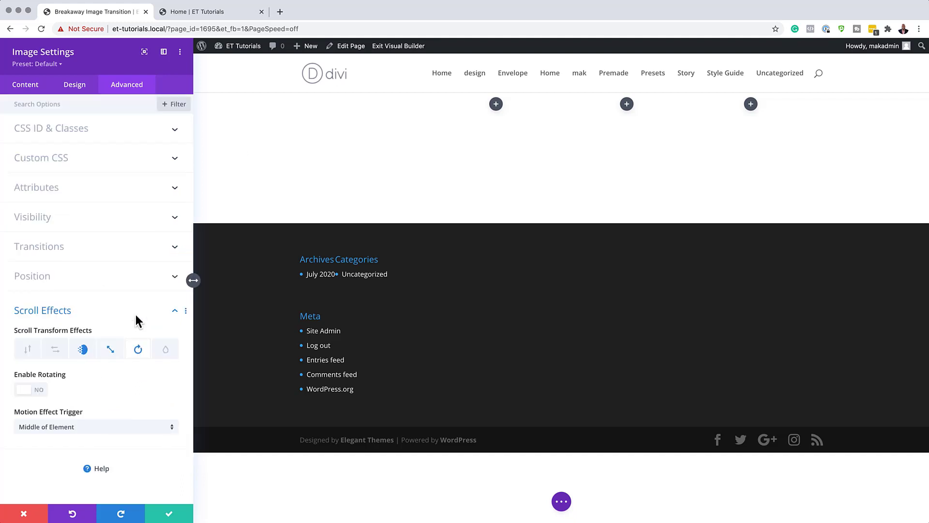
# Step: Rotate the image on scroll from 0° to -90° over 20–60% of the viewport, then save
pyautogui.click(41, 392)
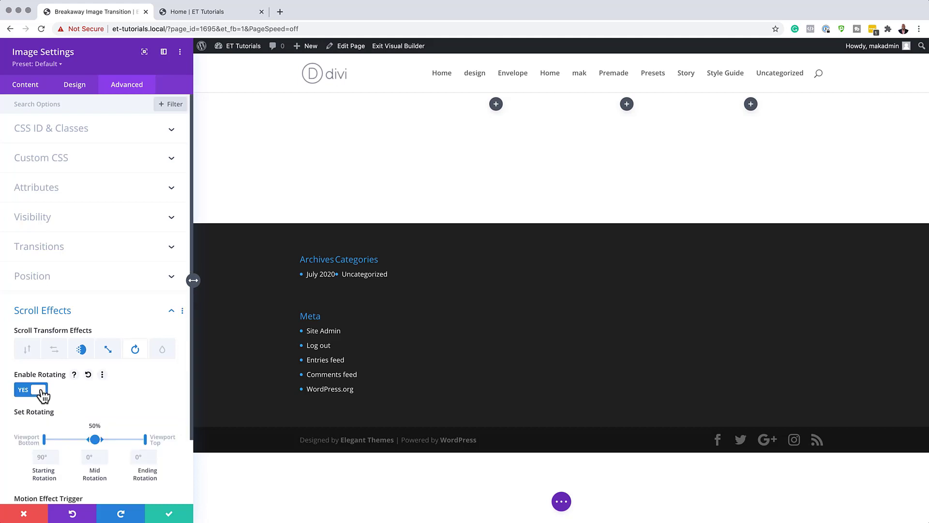
pyautogui.click(42, 457)
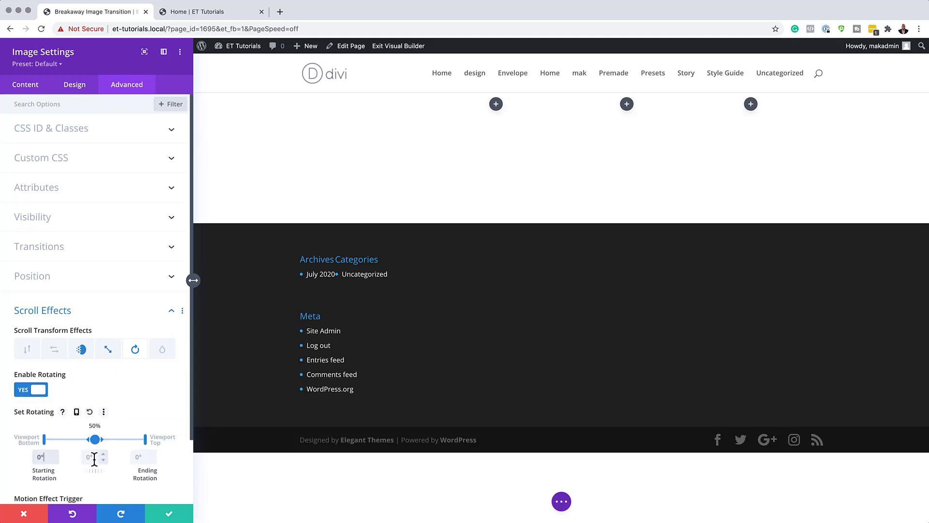
pyautogui.click(141, 458)
pyautogui.write('-90')
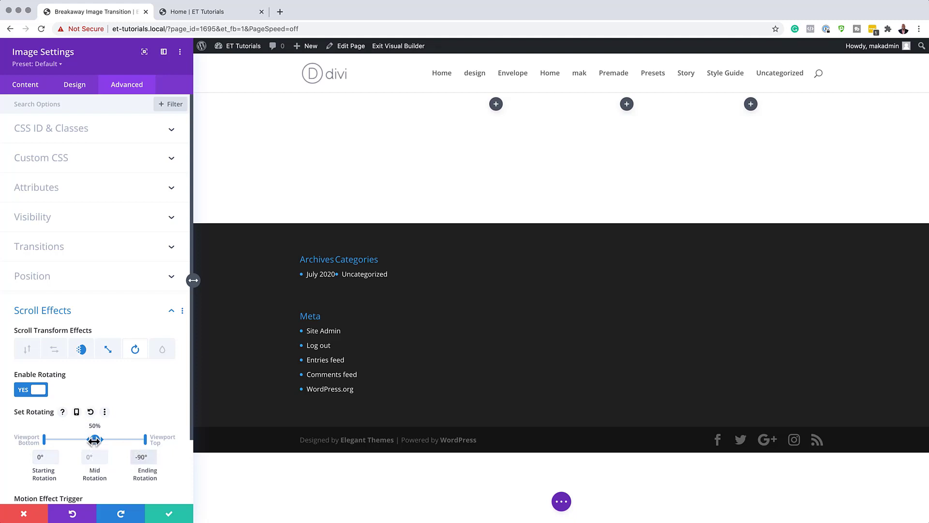
pyautogui.moveTo(95, 440); pyautogui.dragTo(64, 439)
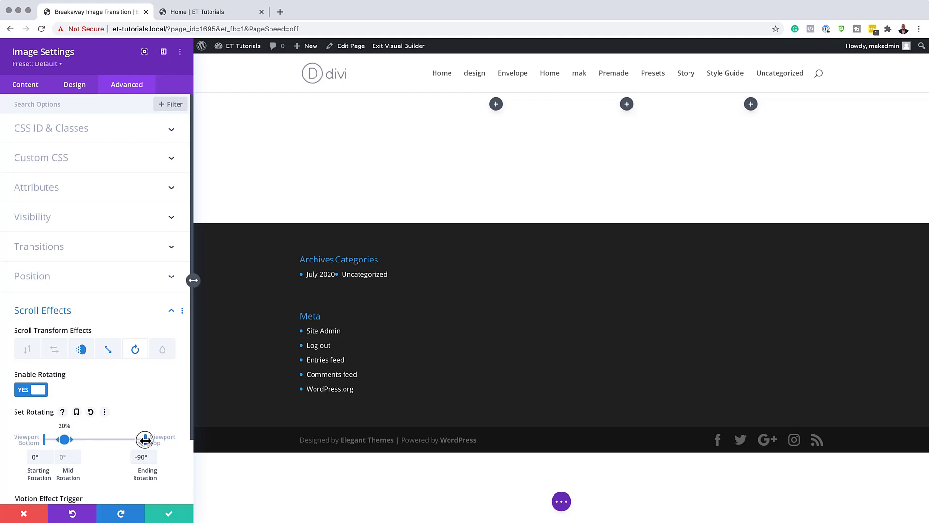
pyautogui.moveTo(145, 439); pyautogui.dragTo(105, 439)
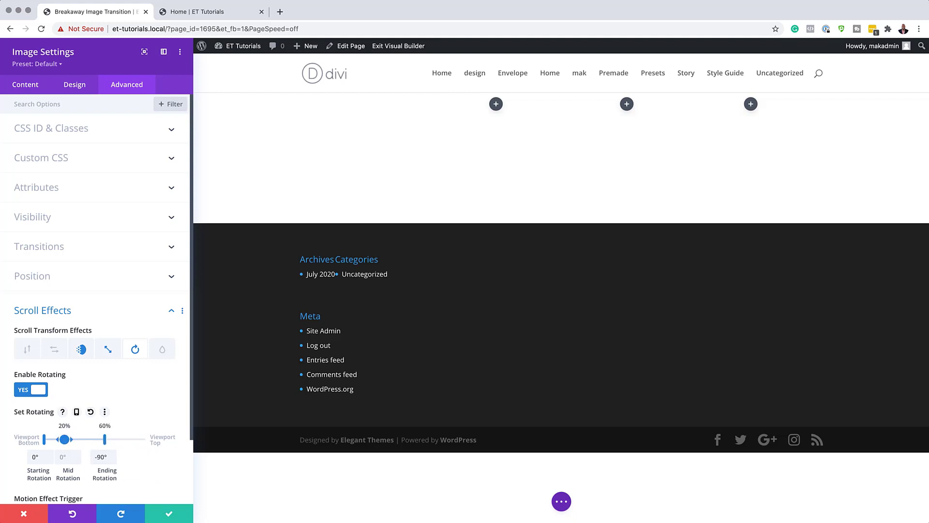
pyautogui.click(170, 514)
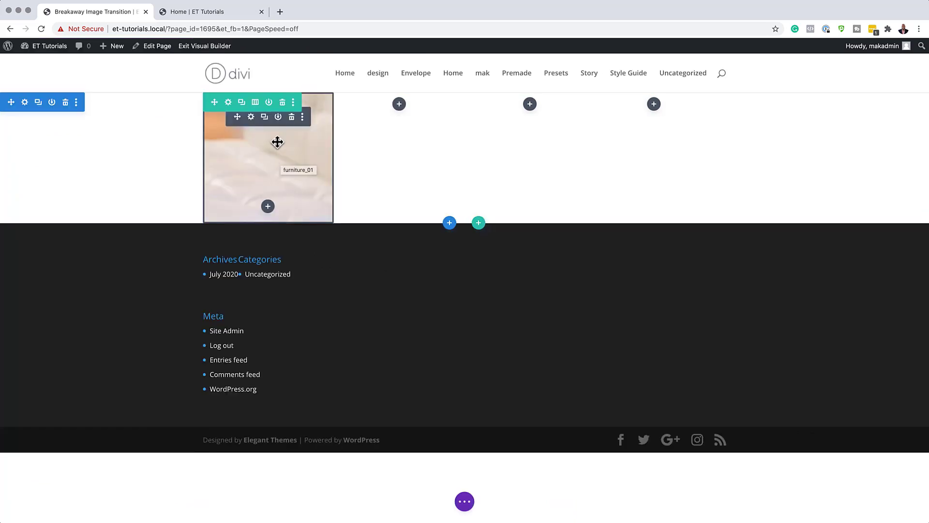
# Step: Duplicate the furniture_01 image module and drag the copy into the second column
pyautogui.click(265, 118)
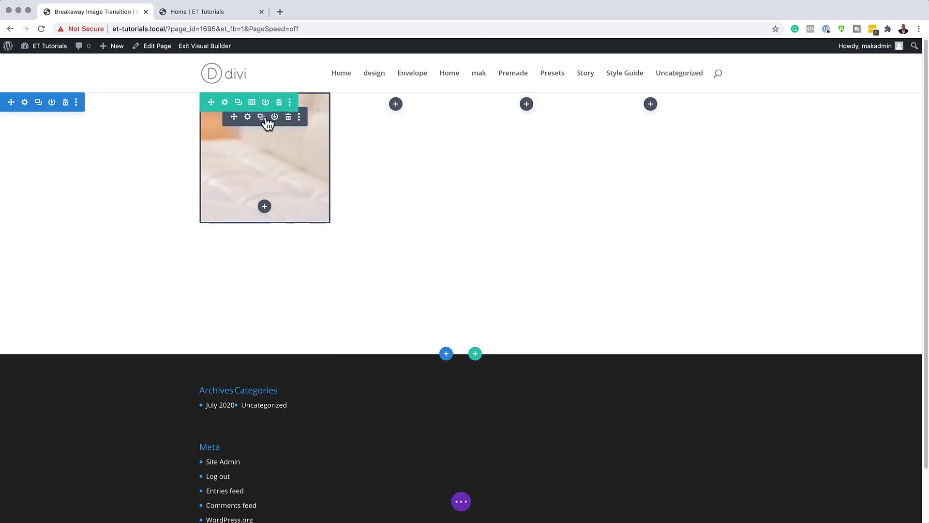
pyautogui.moveTo(238, 120); pyautogui.dragTo(405, 110)
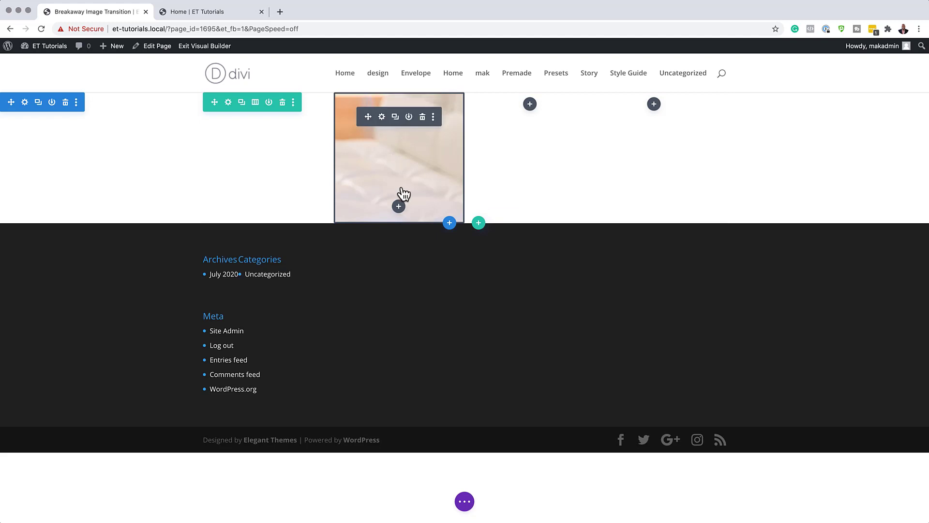
pyautogui.click(383, 118)
# Step: Change the copied image's ending scroll rotation to 90°
pyautogui.click(136, 86)
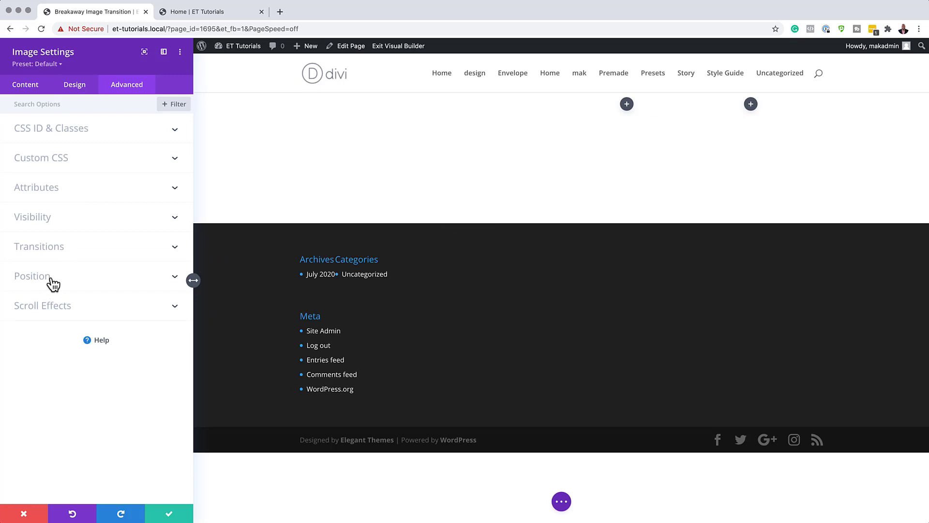
pyautogui.click(56, 309)
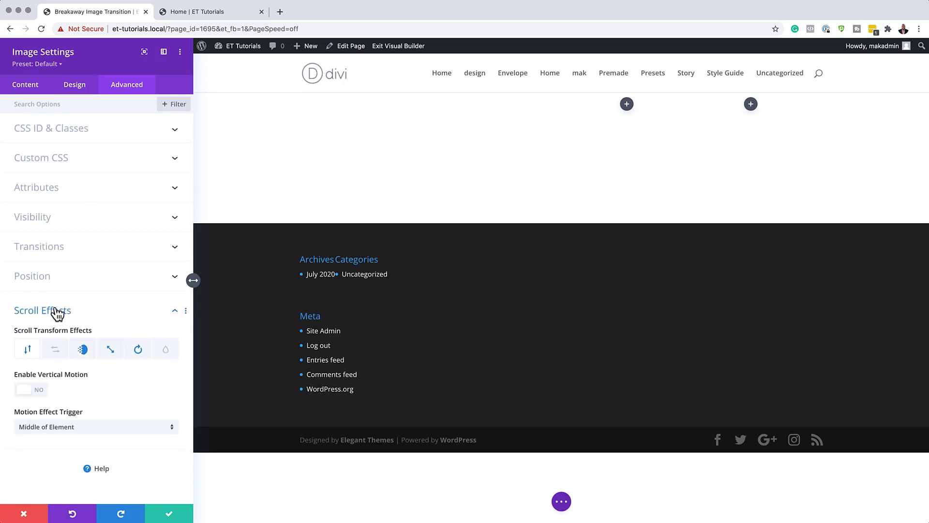
pyautogui.click(139, 351)
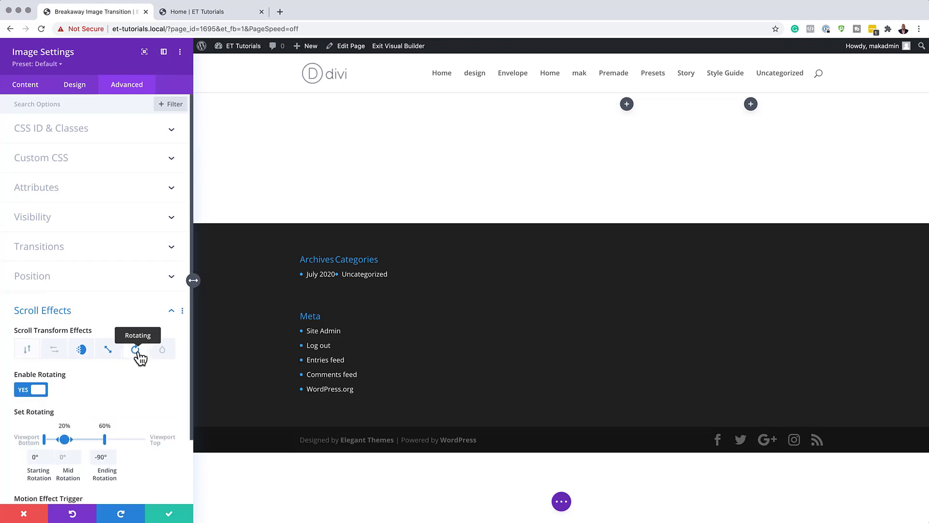
pyautogui.click(99, 457)
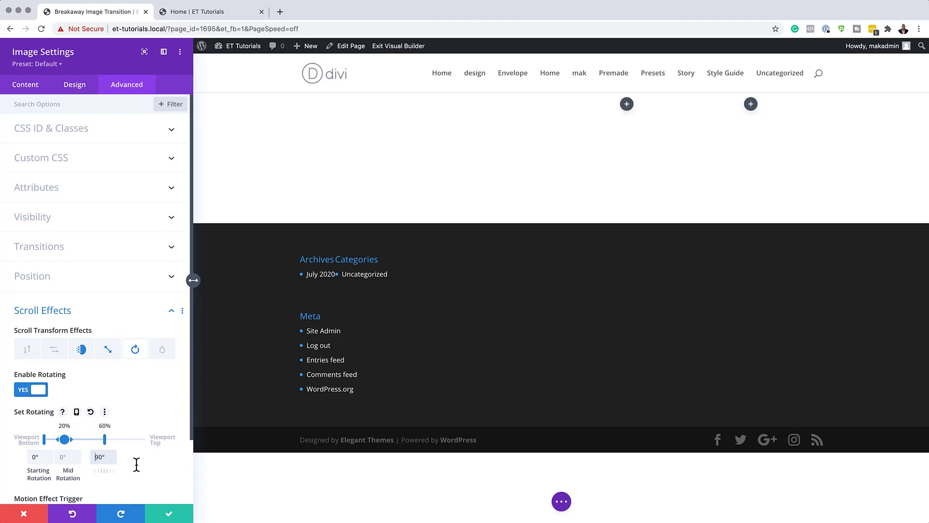
# Step: Replace the second-column picture with furniture_02.jpg and save the image settings
pyautogui.click(30, 87)
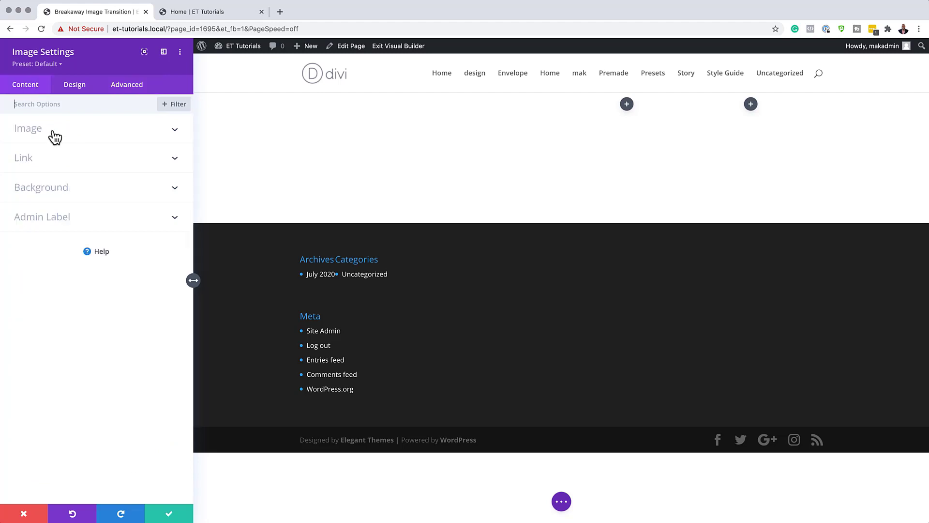
pyautogui.click(53, 131)
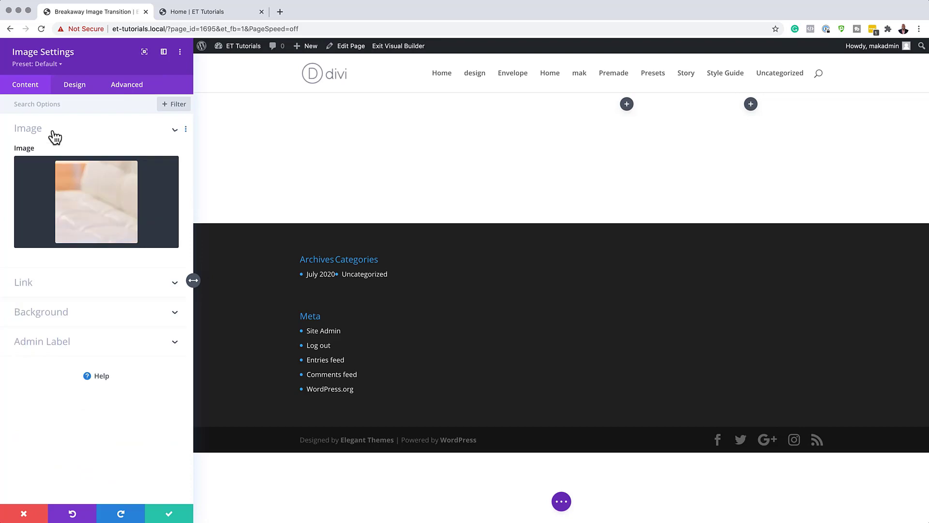
pyautogui.click(90, 216)
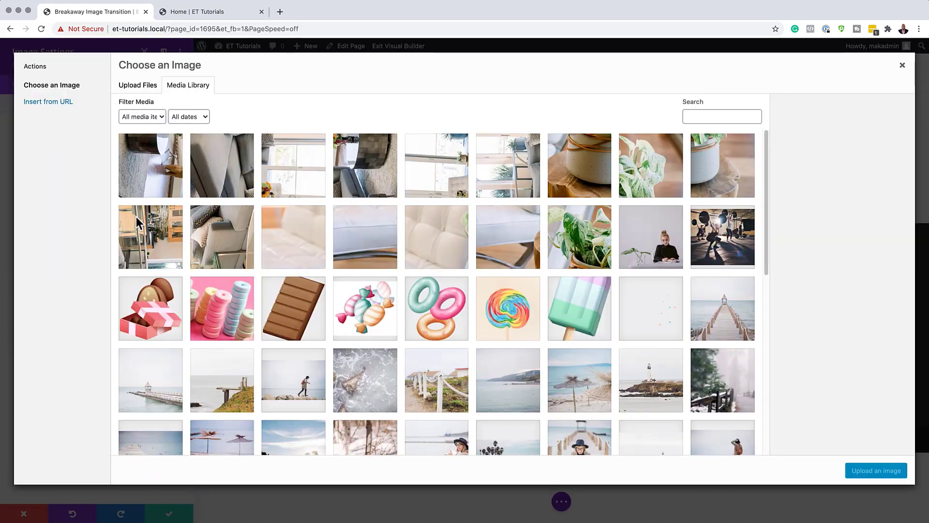
pyautogui.click(443, 238)
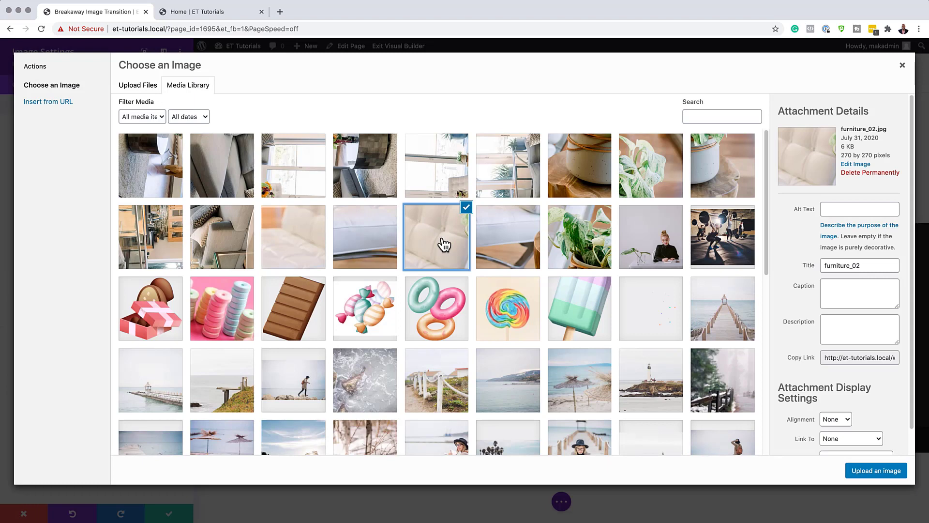
pyautogui.click(880, 468)
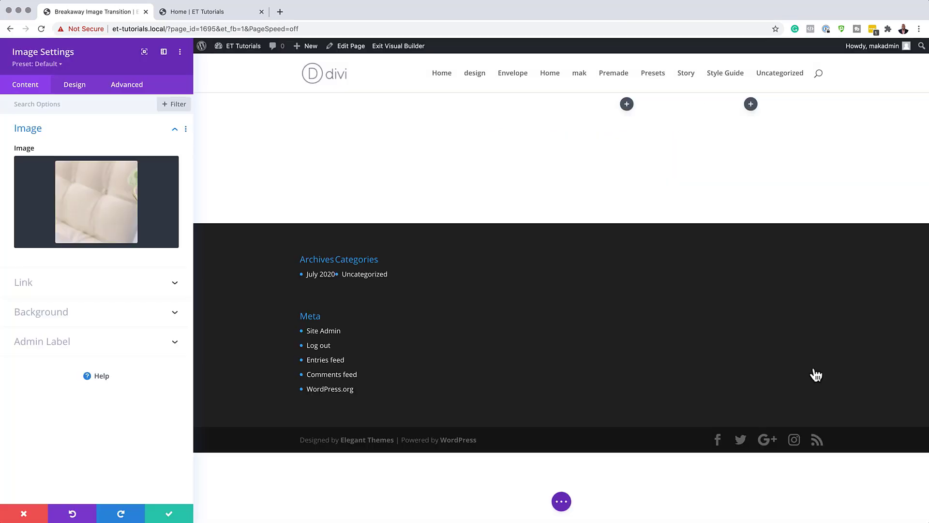
pyautogui.click(169, 515)
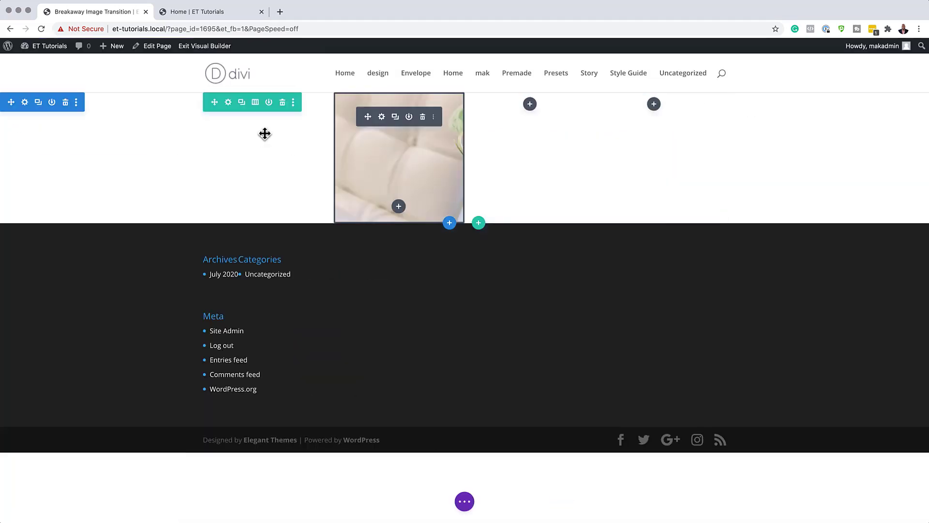
# Step: Move a copy of the image module into the third column
pyautogui.moveTo(268, 137); pyautogui.dragTo(404, 139)
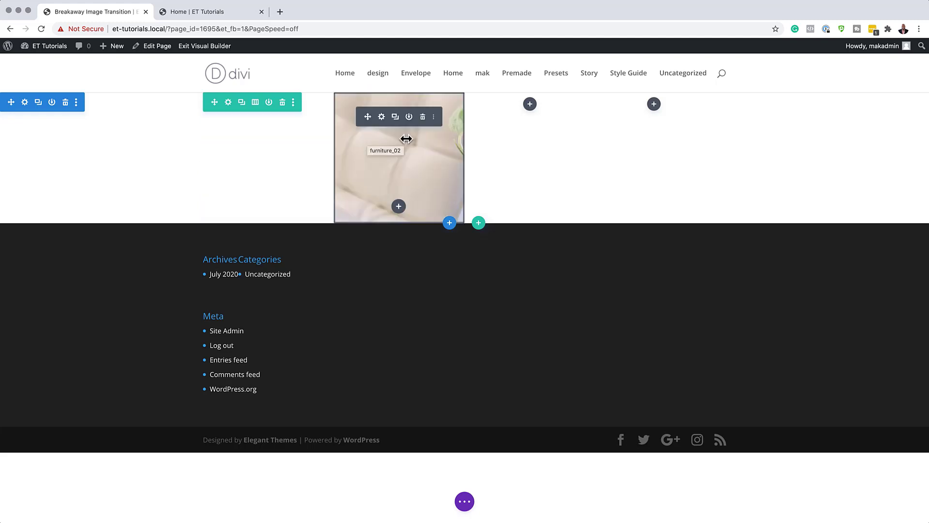
pyautogui.moveTo(271, 140); pyautogui.dragTo(271, 138)
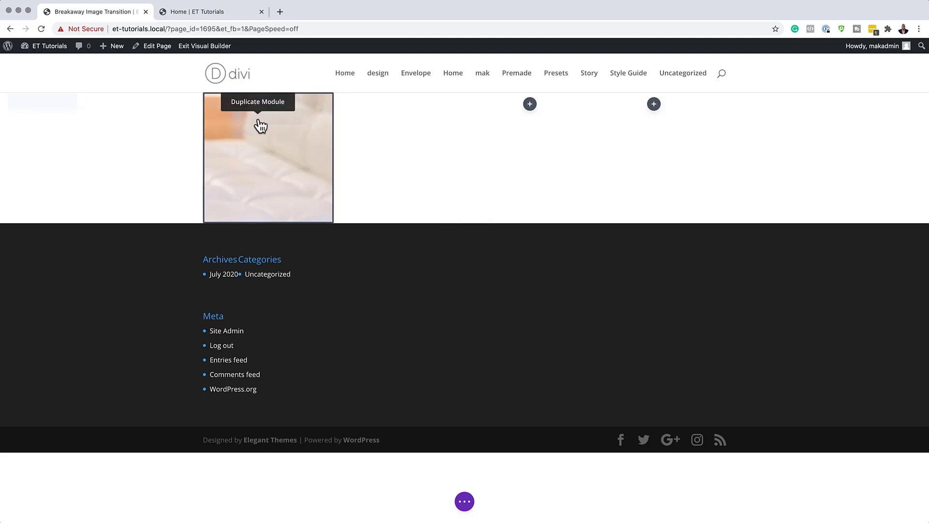
pyautogui.moveTo(262, 125); pyautogui.dragTo(402, 116)
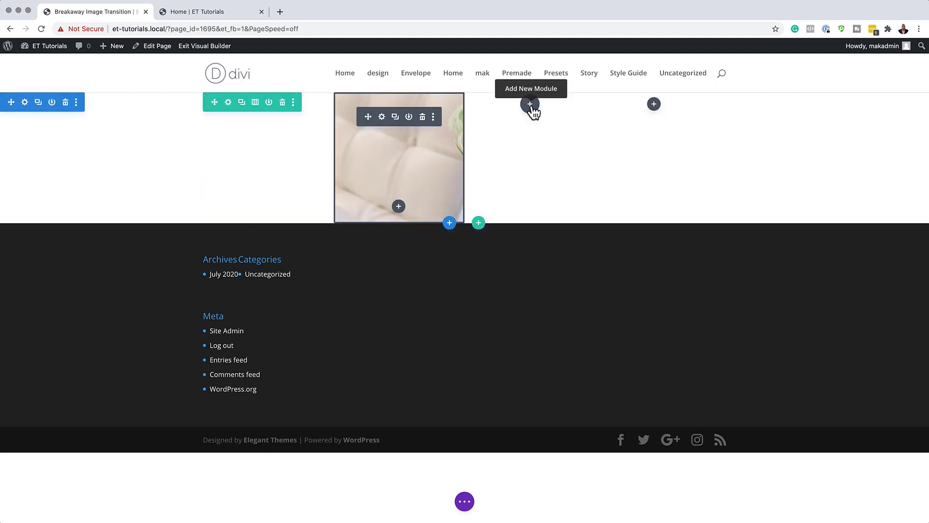
pyautogui.moveTo(532, 111); pyautogui.dragTo(533, 111)
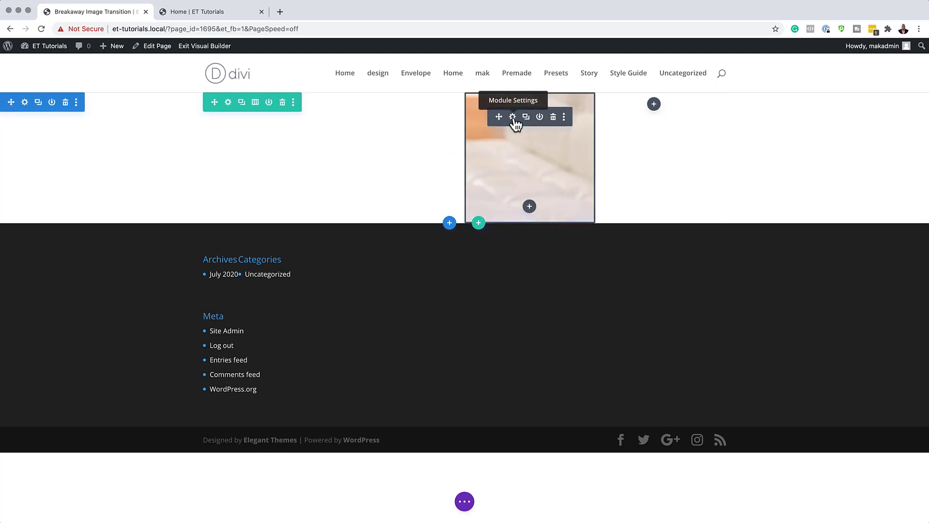
# Step: Switch the third-column image to the furniture_03 plant photo and save
pyautogui.click(513, 117)
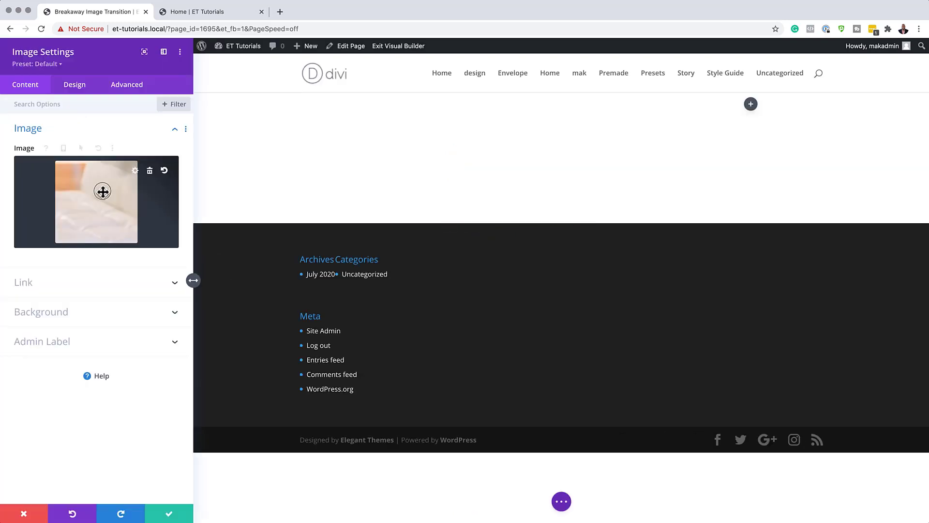
pyautogui.click(103, 194)
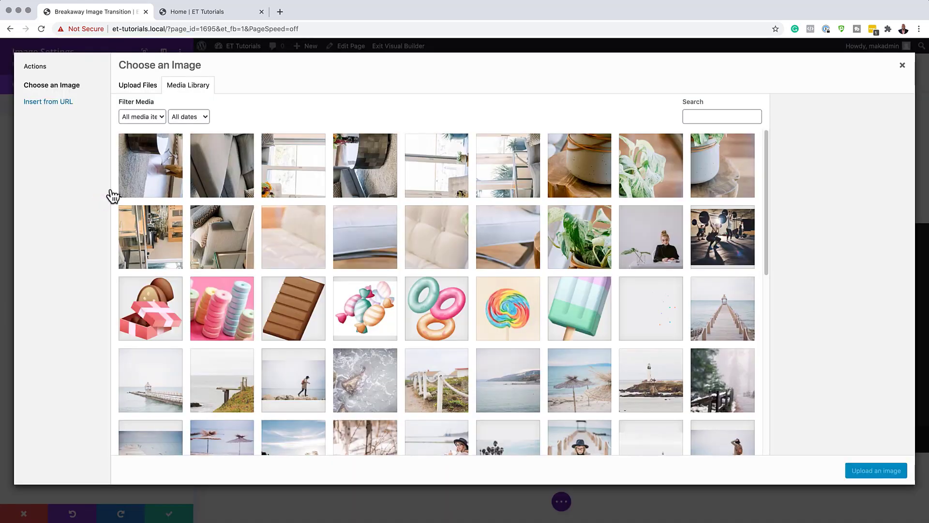
pyautogui.click(586, 244)
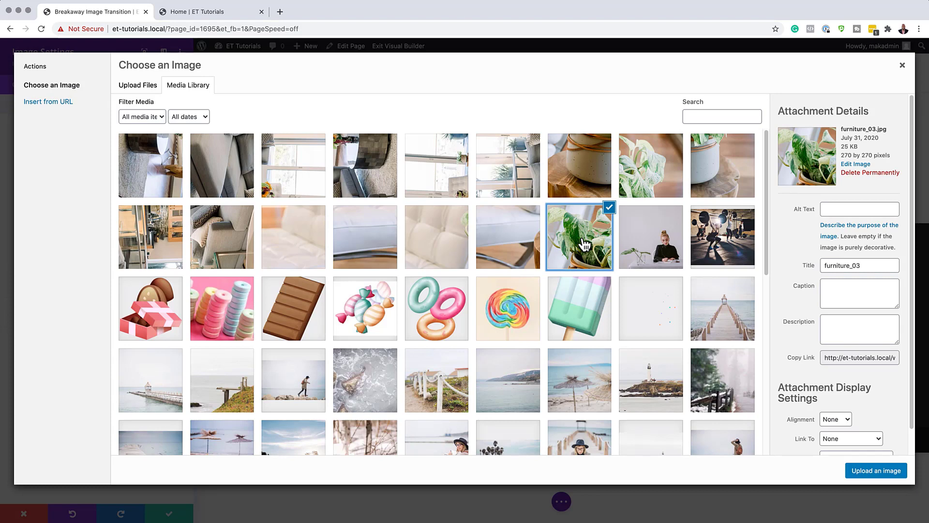
pyautogui.click(871, 471)
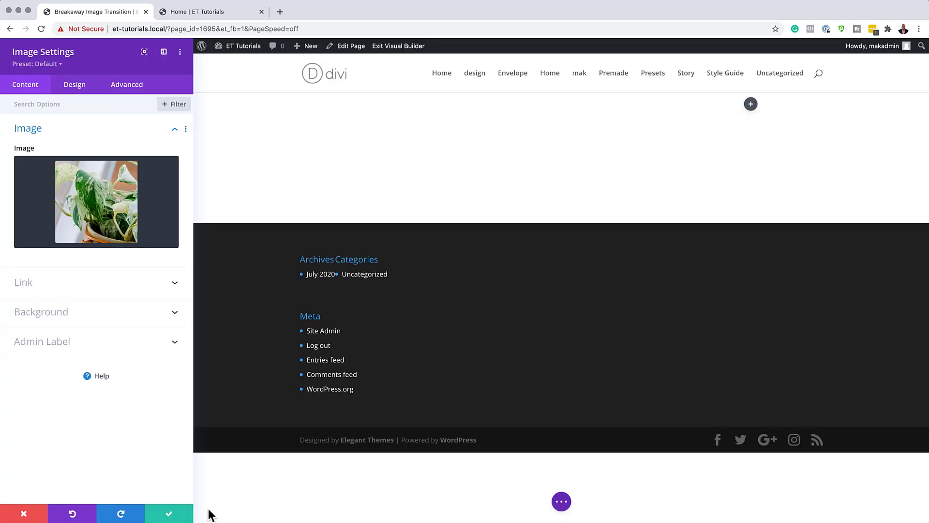
pyautogui.click(171, 514)
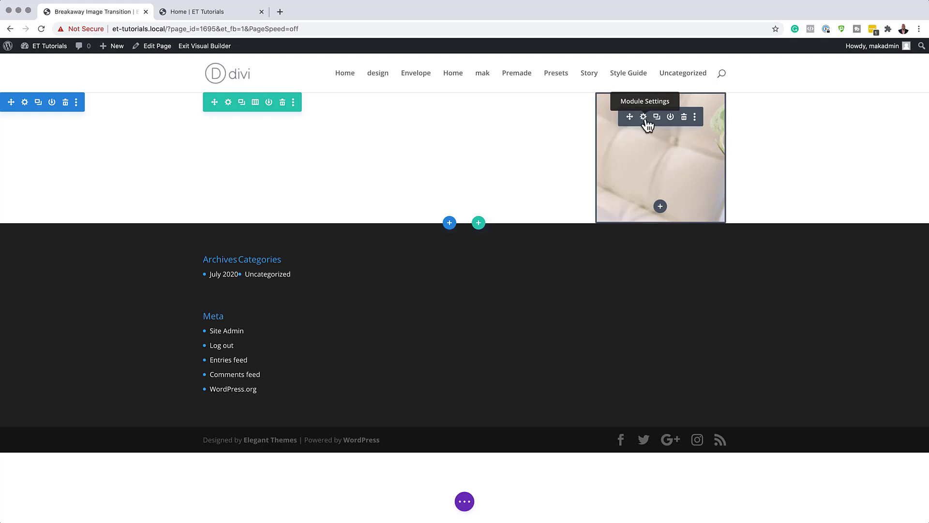
# Step: Swap the fourth column's cushion image for the variegated plant photo and save the settings
pyautogui.click(645, 120)
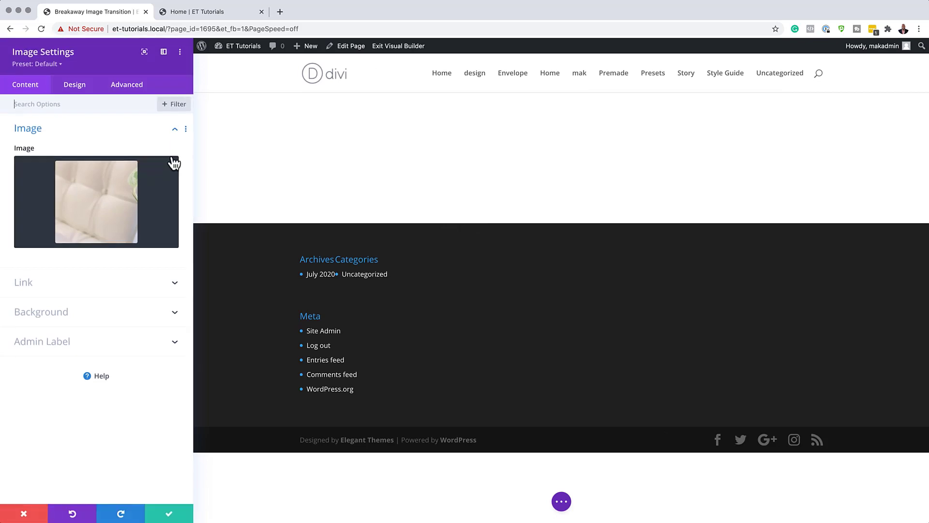
pyautogui.click(111, 201)
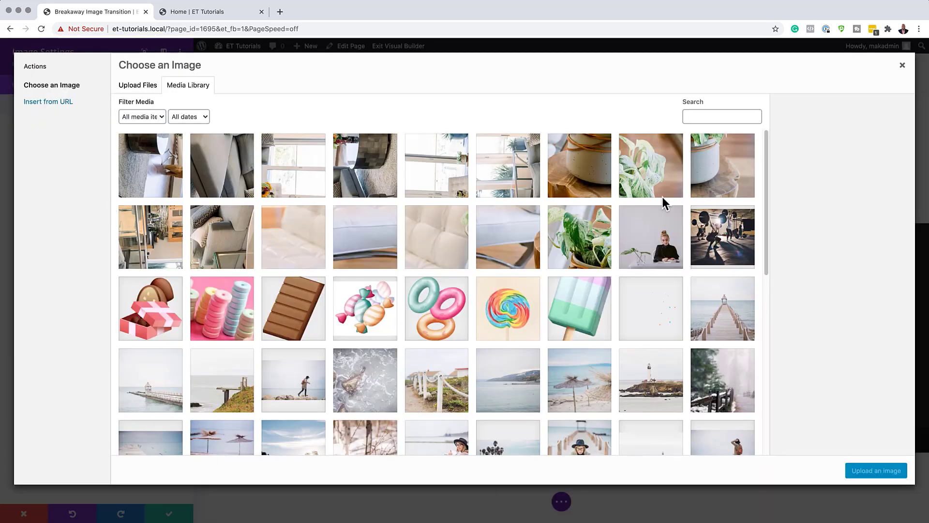
pyautogui.click(643, 180)
pyautogui.click(883, 472)
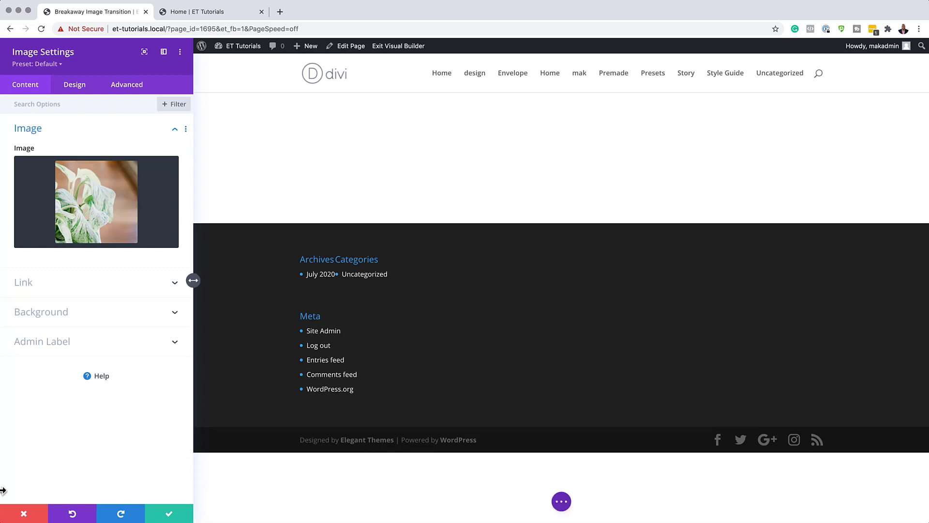
pyautogui.click(169, 514)
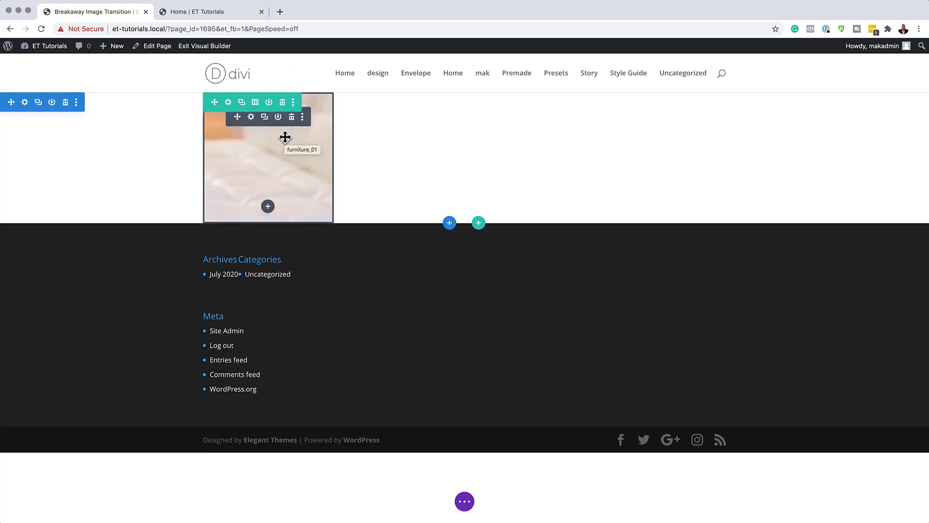
# Step: Duplicate the first-column furniture_01 image module and bring up the copy's Image Settings
pyautogui.click(266, 117)
pyautogui.moveTo(254, 289)
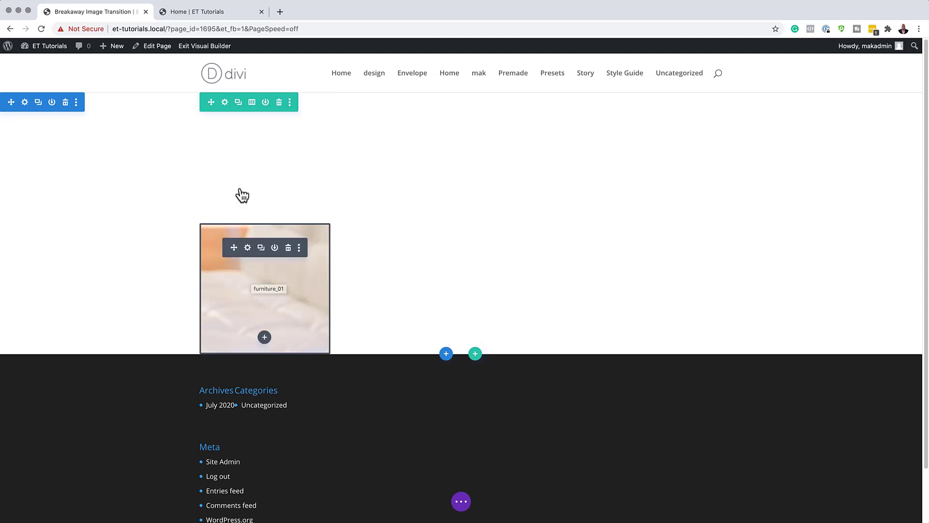
pyautogui.click(249, 248)
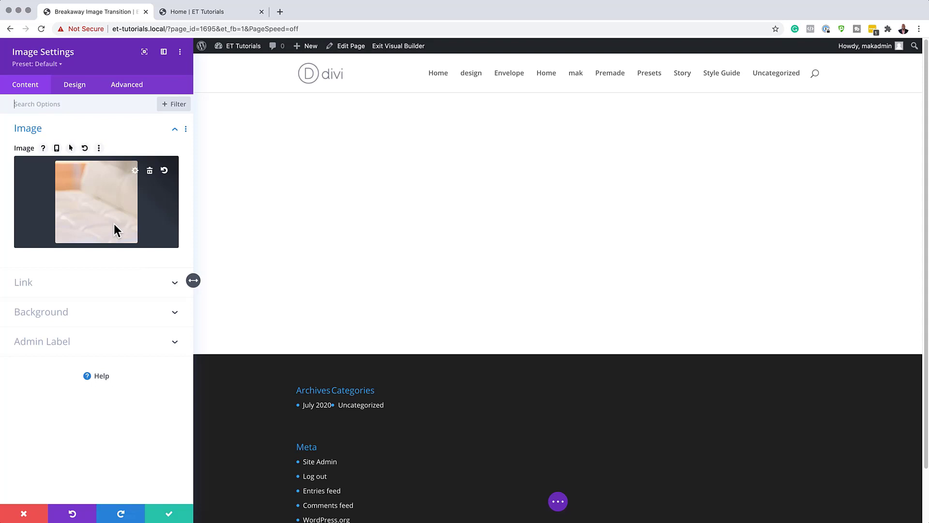
# Step: Give the copied image a Fading scroll effect that finishes at 40% of the viewport
pyautogui.click(126, 86)
pyautogui.click(53, 317)
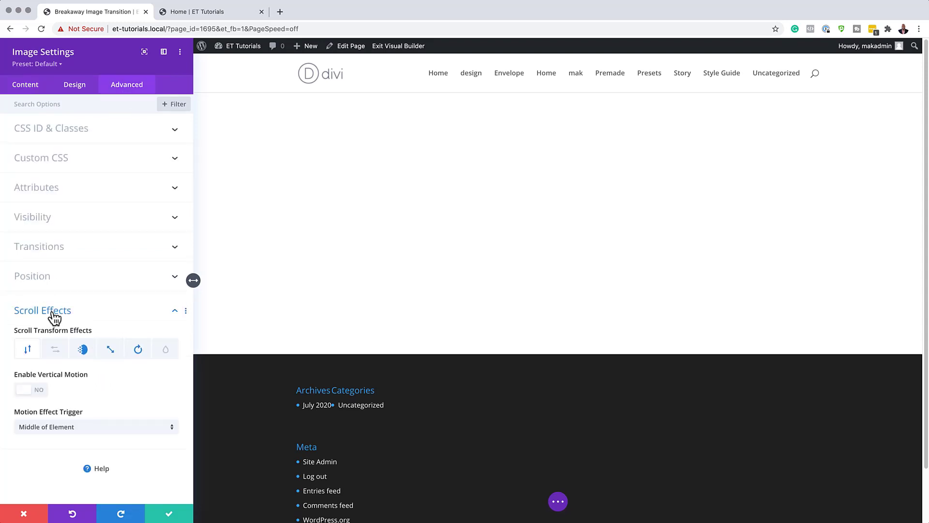
pyautogui.click(81, 349)
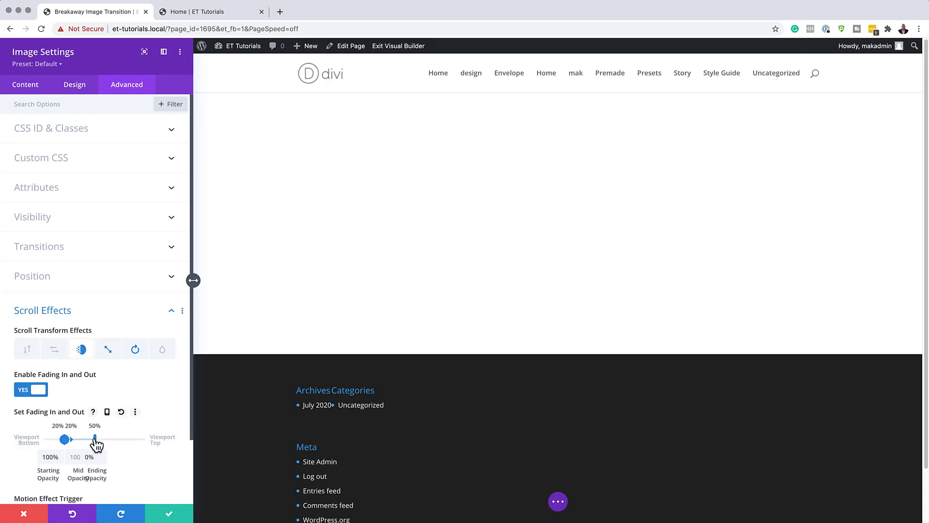
pyautogui.moveTo(95, 440); pyautogui.dragTo(85, 441)
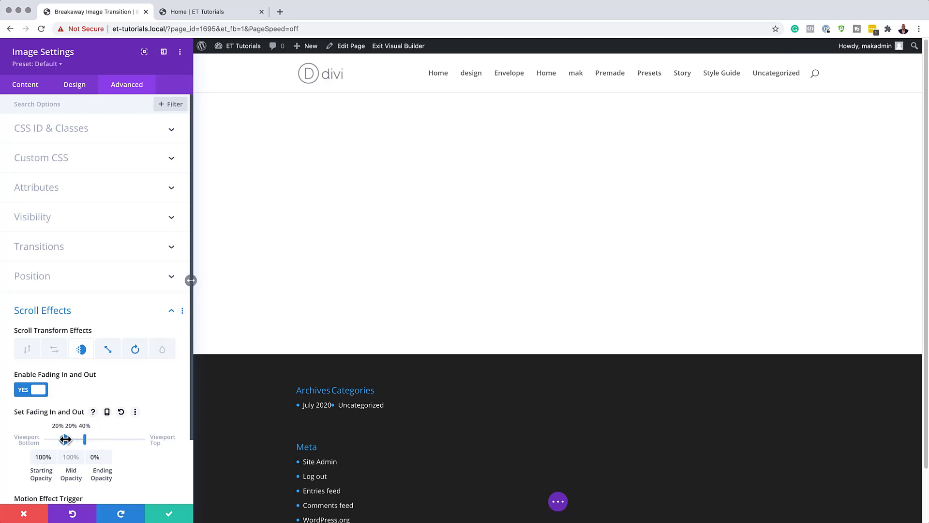
pyautogui.click(62, 439)
pyautogui.moveTo(62, 440); pyautogui.dragTo(40, 438)
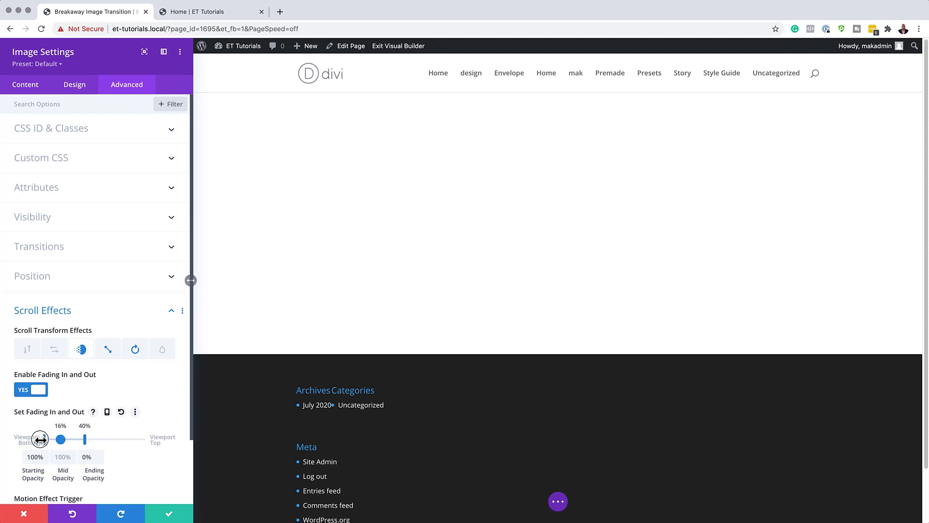
# Step: Add a Rotating scroll effect with an ending rotation of -90°
pyautogui.click(135, 357)
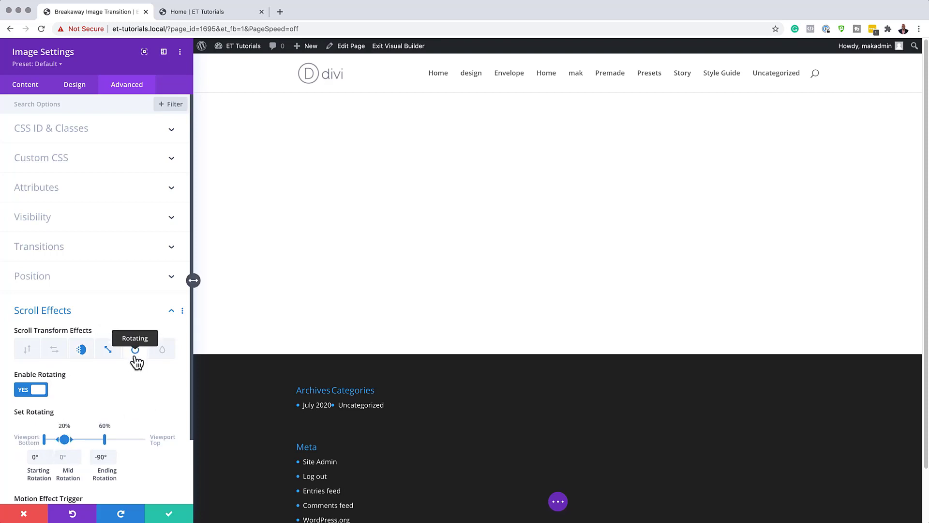
pyautogui.click(93, 457)
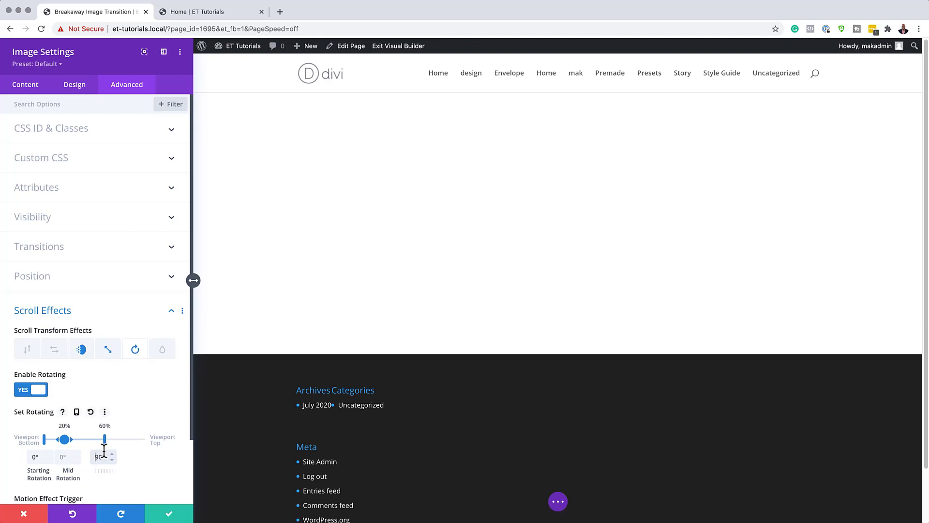
pyautogui.moveTo(103, 437); pyautogui.dragTo(42, 441)
pyautogui.click(129, 87)
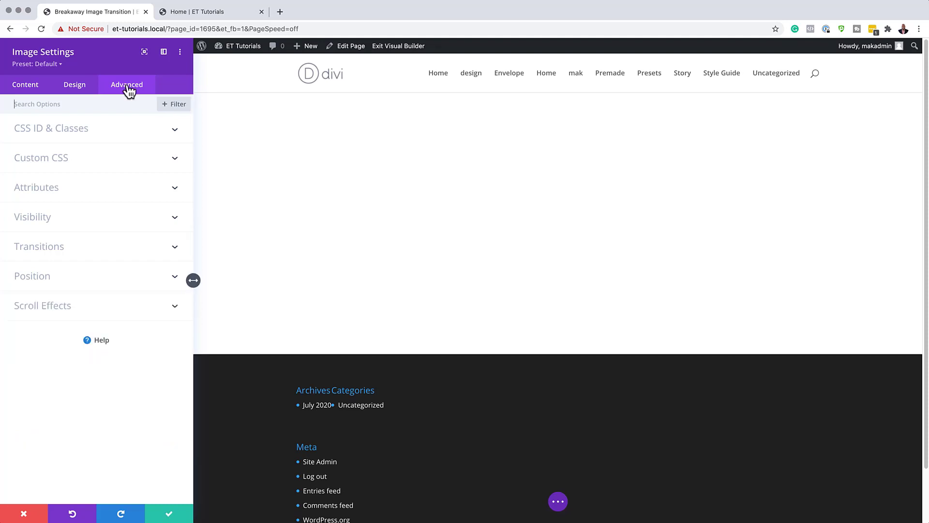
# Step: Replace the copied module's picture with furniture_05.jpg and save the image settings
pyautogui.click(33, 91)
pyautogui.click(54, 137)
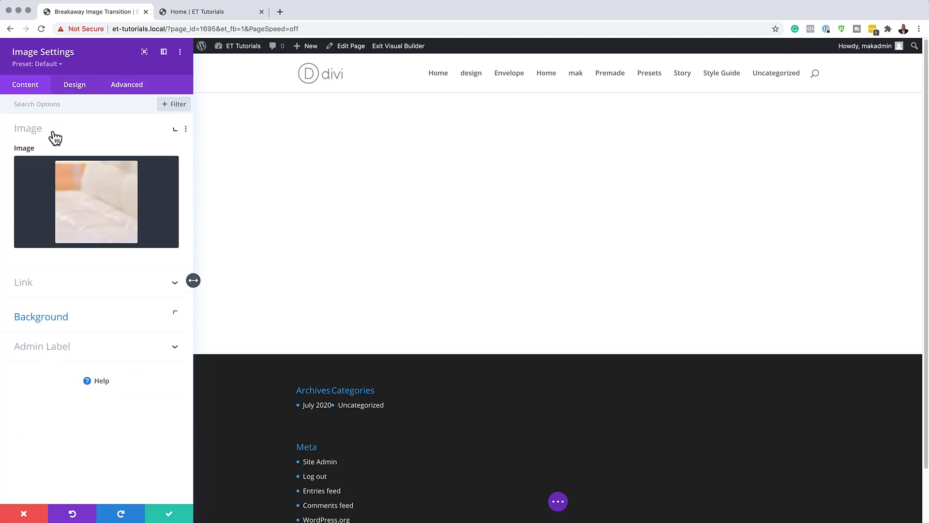
pyautogui.moveTo(98, 200)
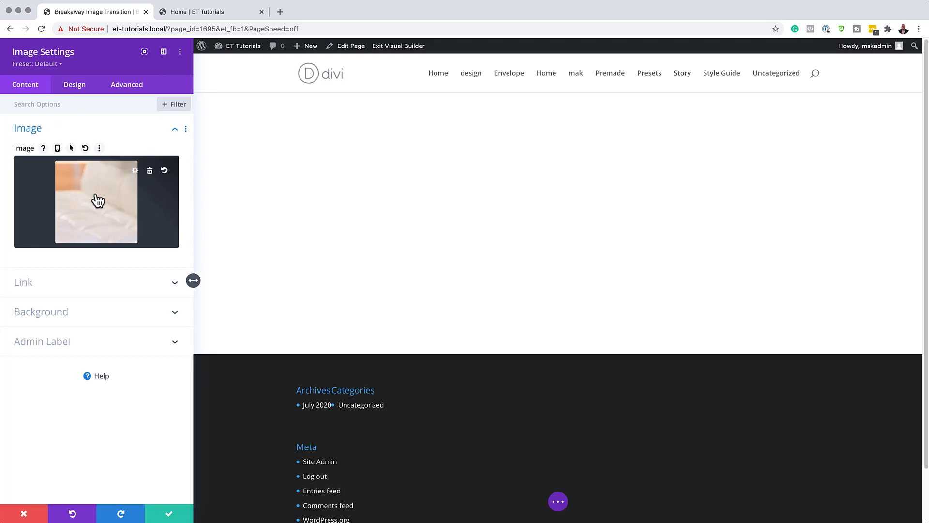
pyautogui.click(98, 200)
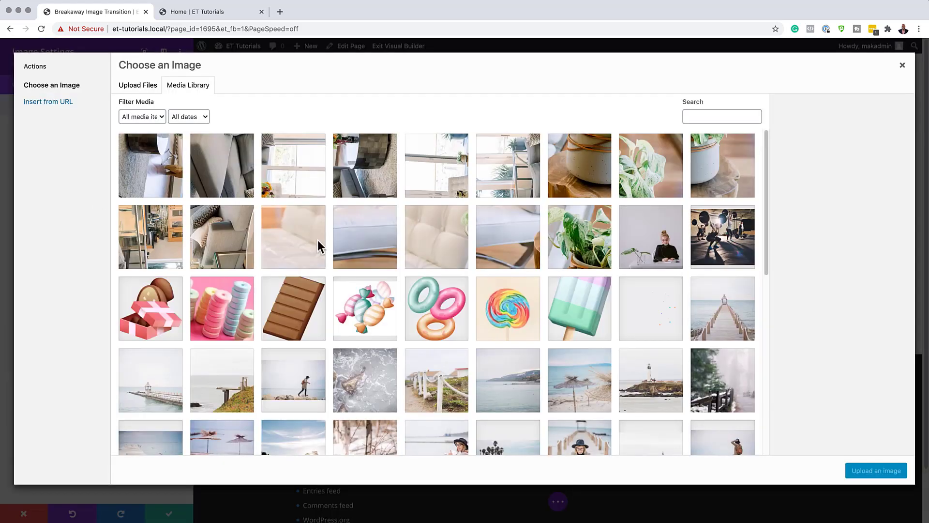
pyautogui.click(372, 246)
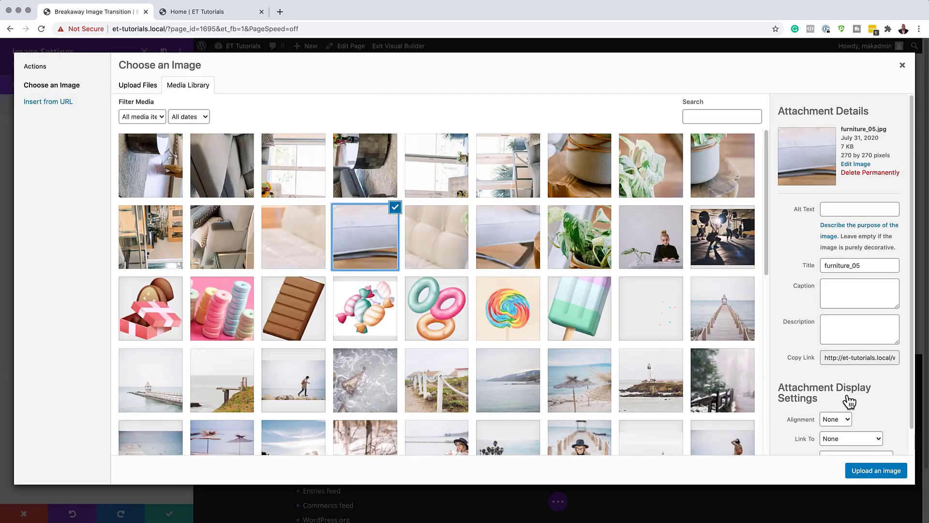
pyautogui.click(884, 477)
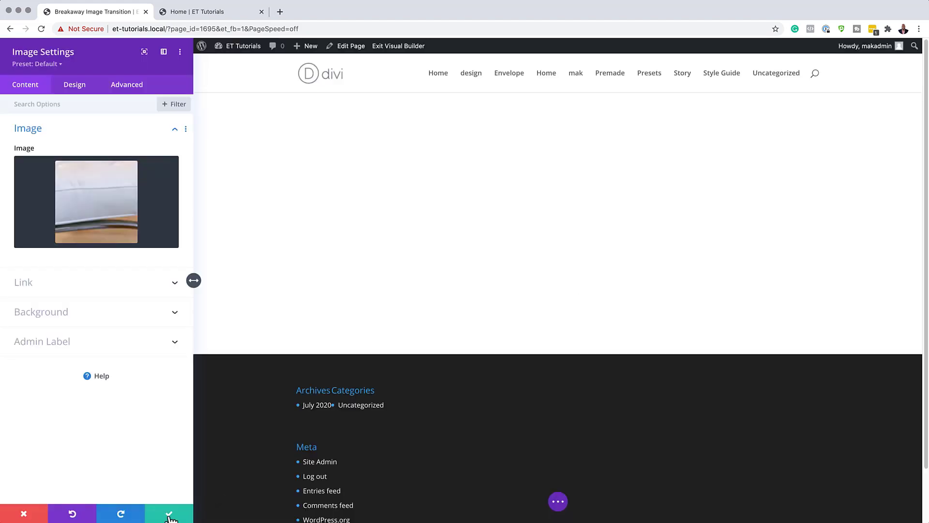
pyautogui.click(169, 517)
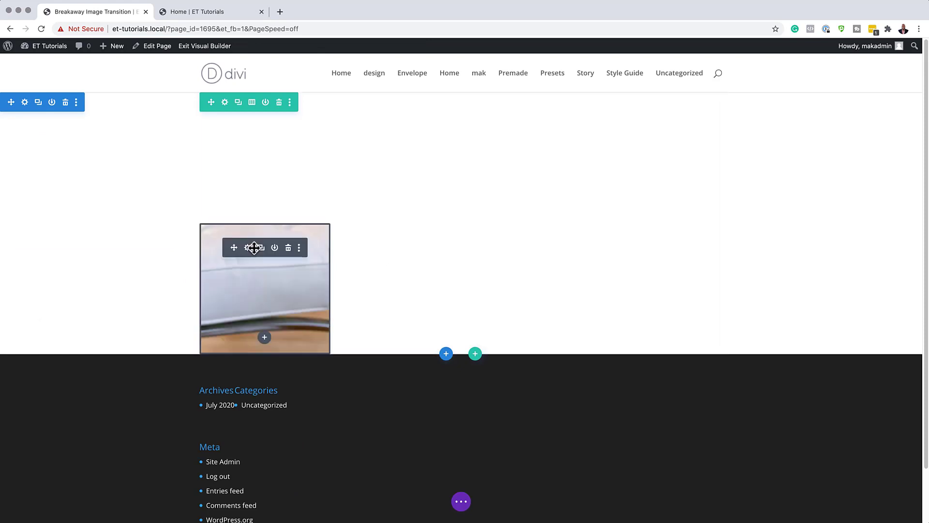
# Step: Duplicate the image module and place the copy to the right of the original
pyautogui.click(262, 250)
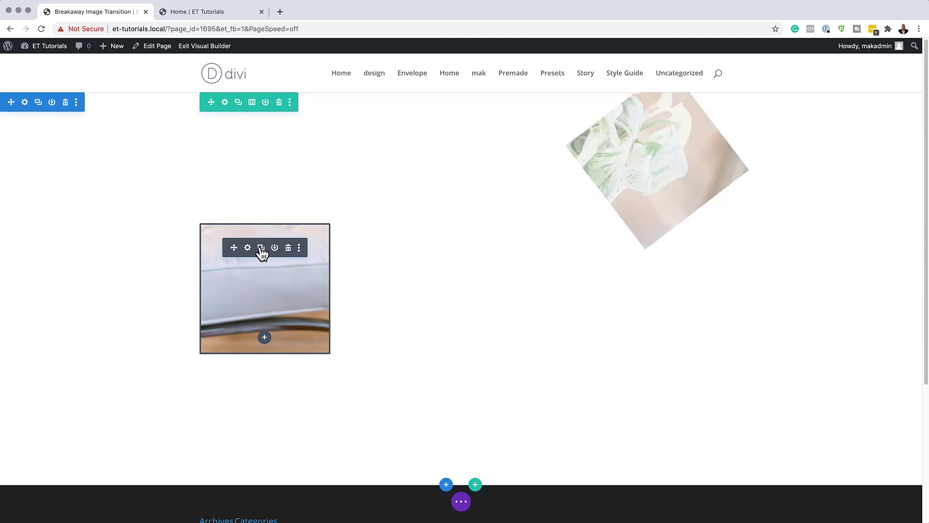
pyautogui.moveTo(300, 254); pyautogui.dragTo(382, 252)
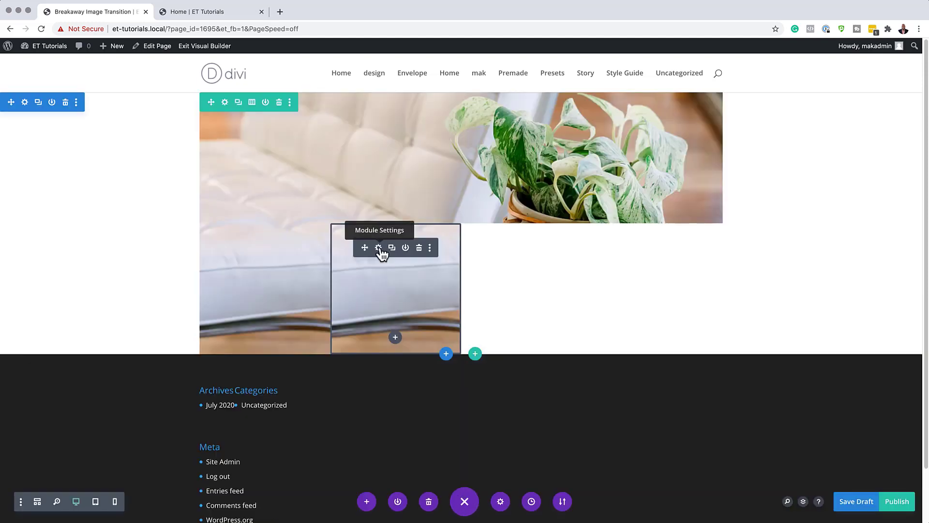
pyautogui.click(379, 247)
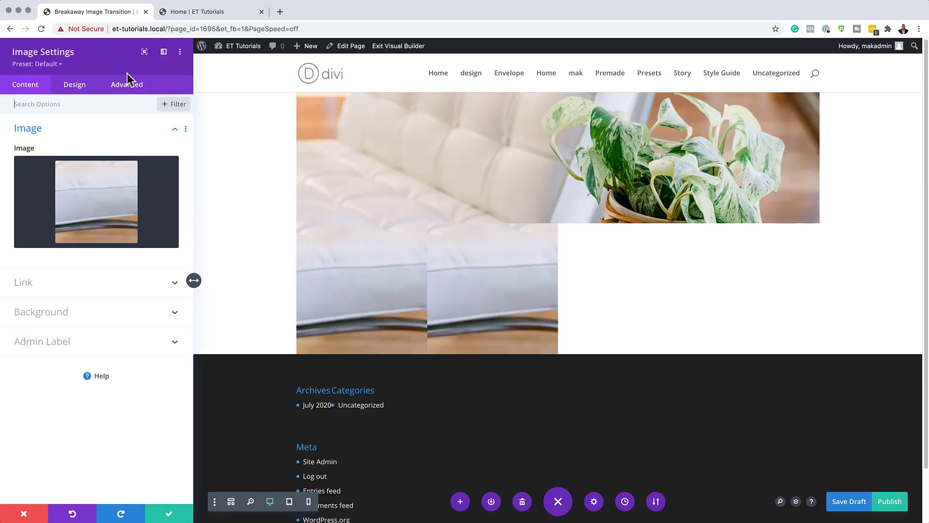
# Step: Make the copy rotate to -90° on scroll, finishing at 40% of the viewport
pyautogui.click(126, 85)
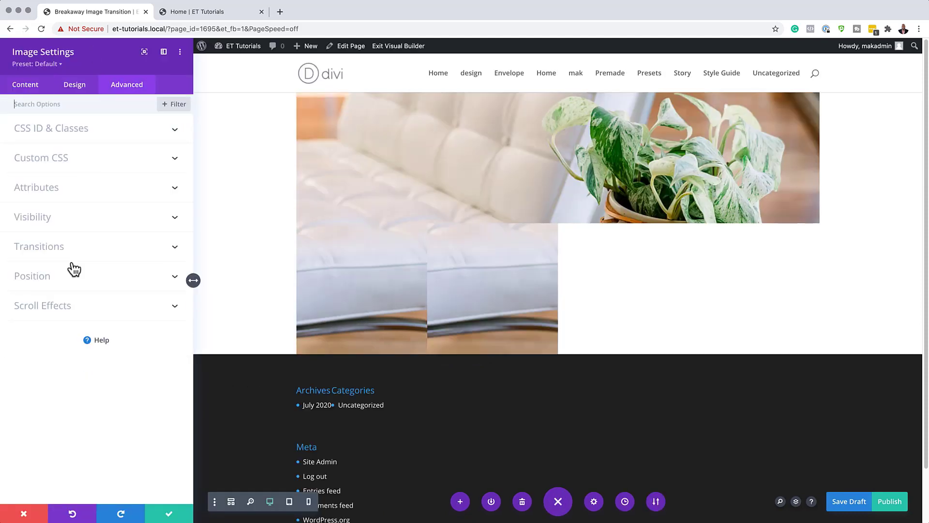
pyautogui.click(66, 315)
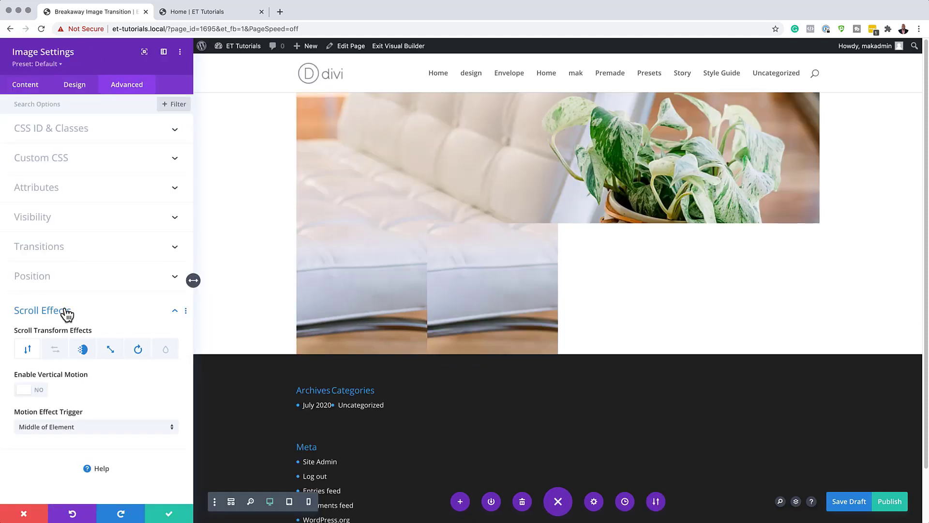
pyautogui.click(138, 350)
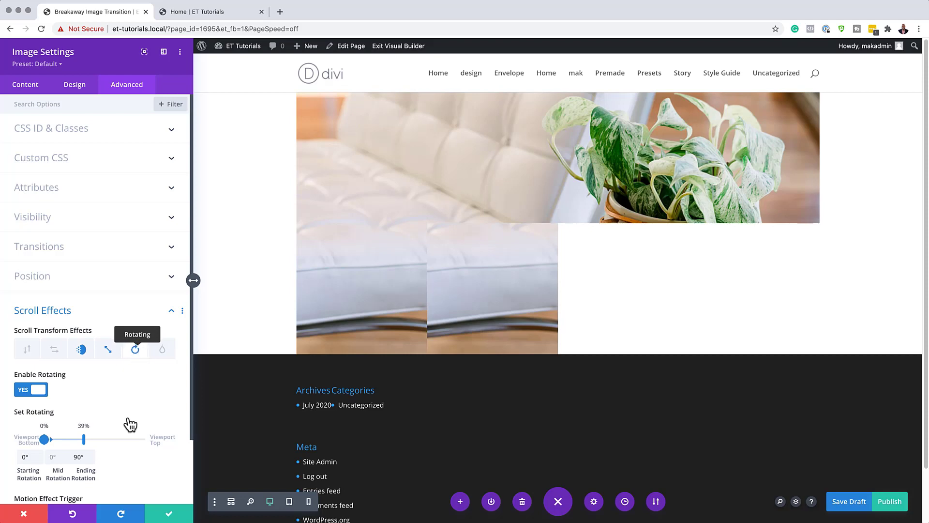
pyautogui.scroll(-1, 129, 424)
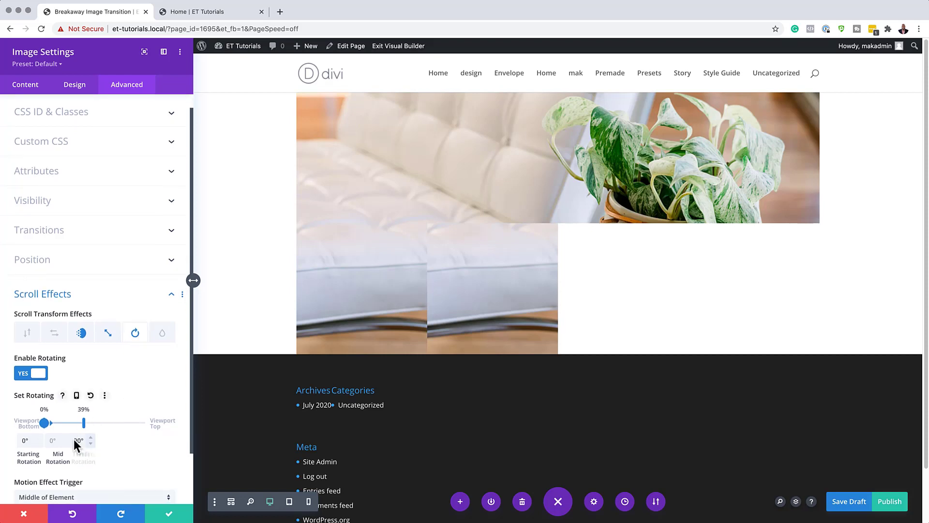
pyautogui.write('-')
pyautogui.click(78, 410)
pyautogui.write('40')
pyautogui.press('Return')
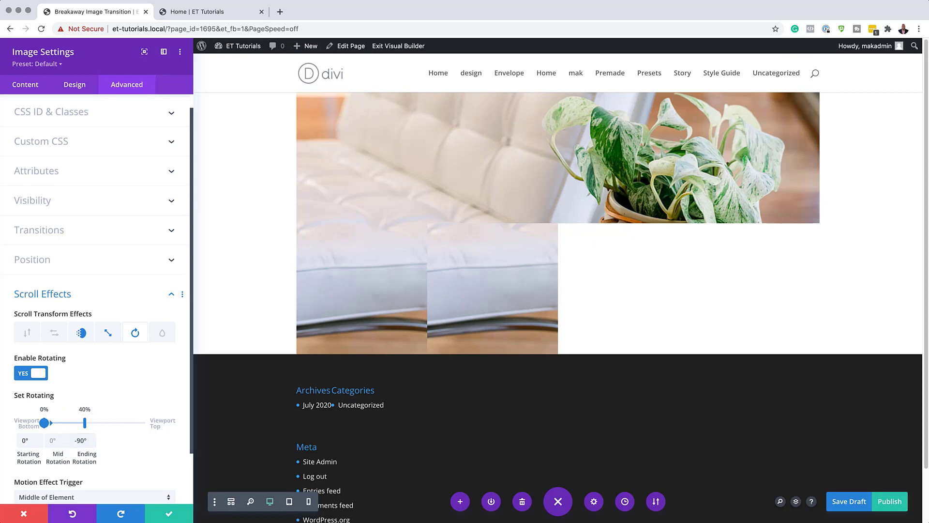
# Step: Change the copy's image to furniture_06.jpg and save the settings
pyautogui.click(29, 89)
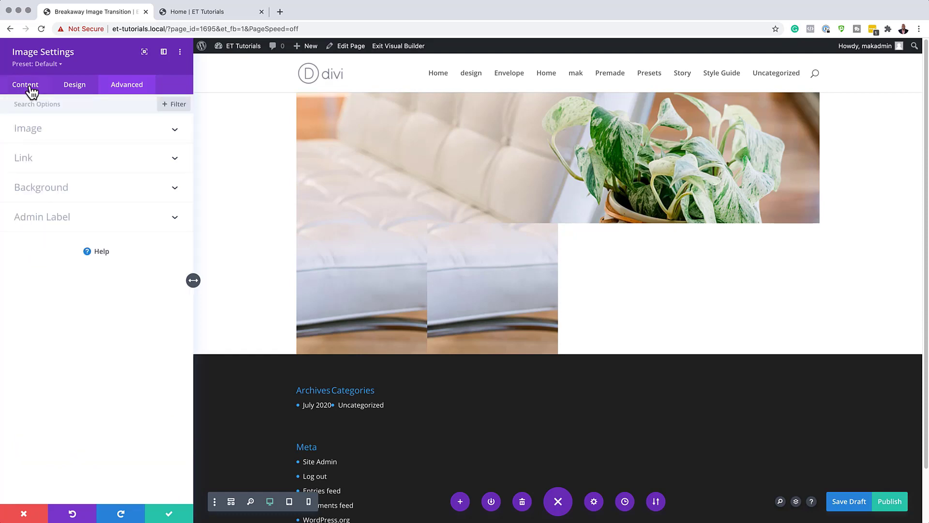
pyautogui.click(41, 132)
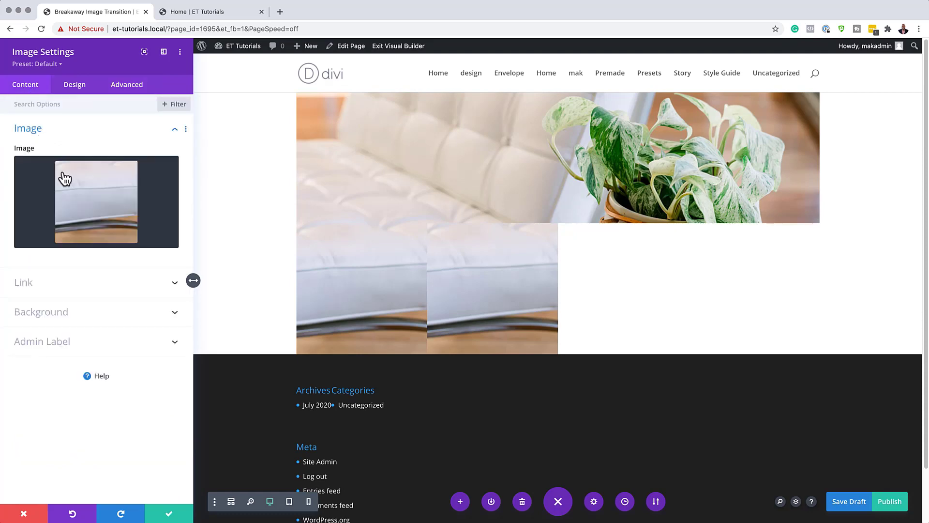
pyautogui.click(99, 208)
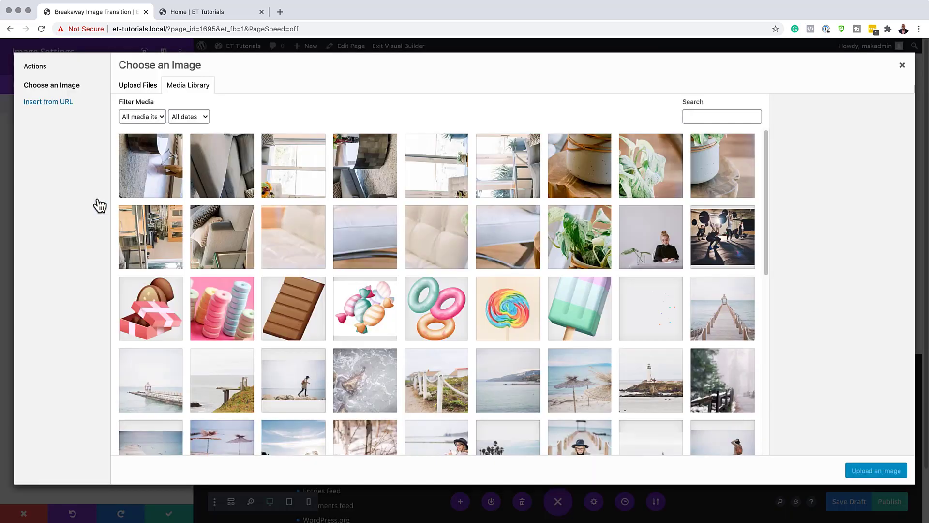
pyautogui.click(519, 234)
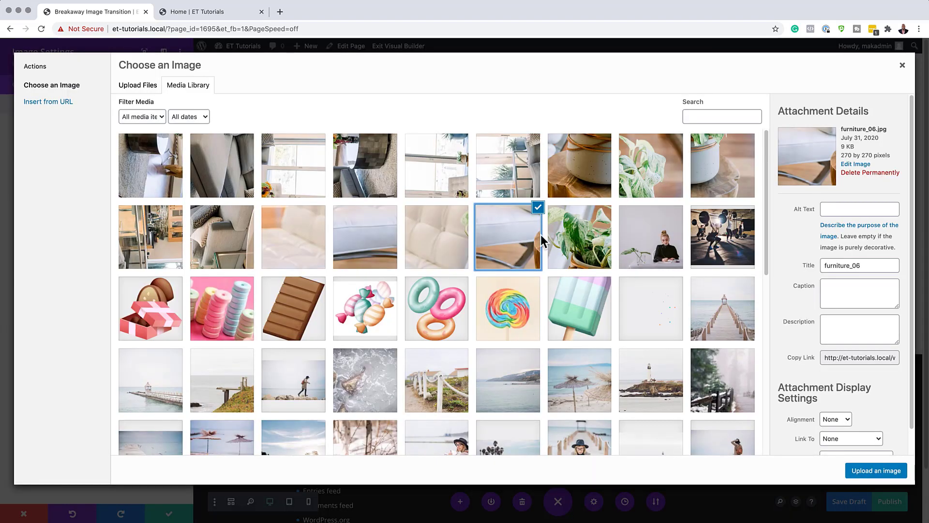
pyautogui.click(898, 471)
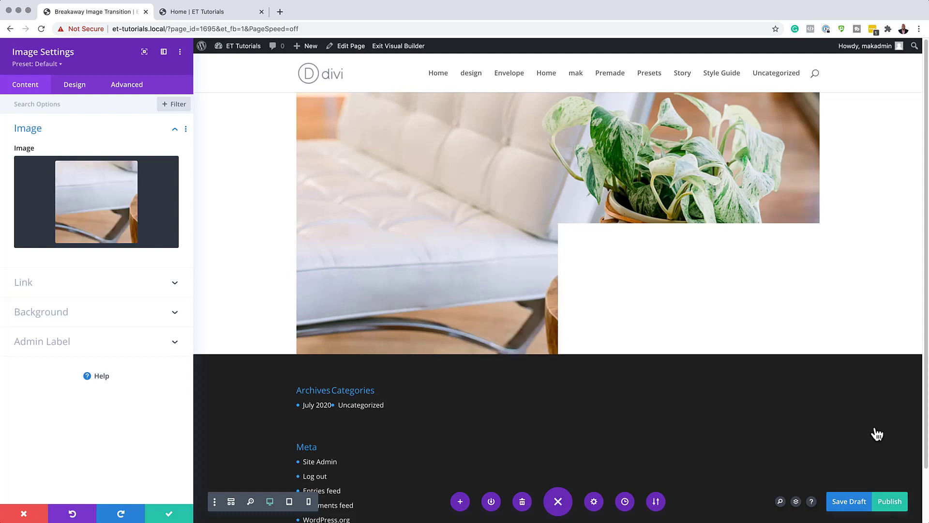
pyautogui.click(169, 514)
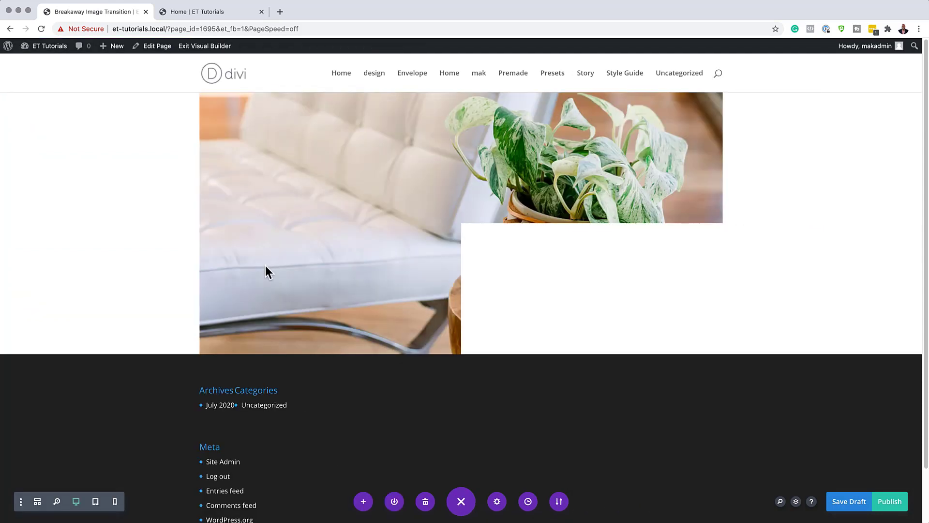
# Step: Move the image module into the top-right column and set the lower tile to furniture_07.jpg
pyautogui.moveTo(246, 288)
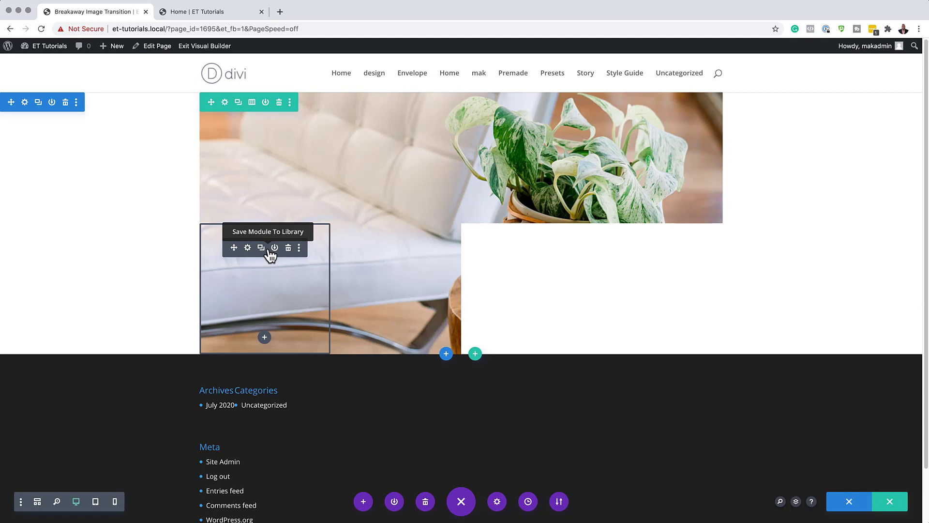
pyautogui.moveTo(270, 256); pyautogui.dragTo(533, 299)
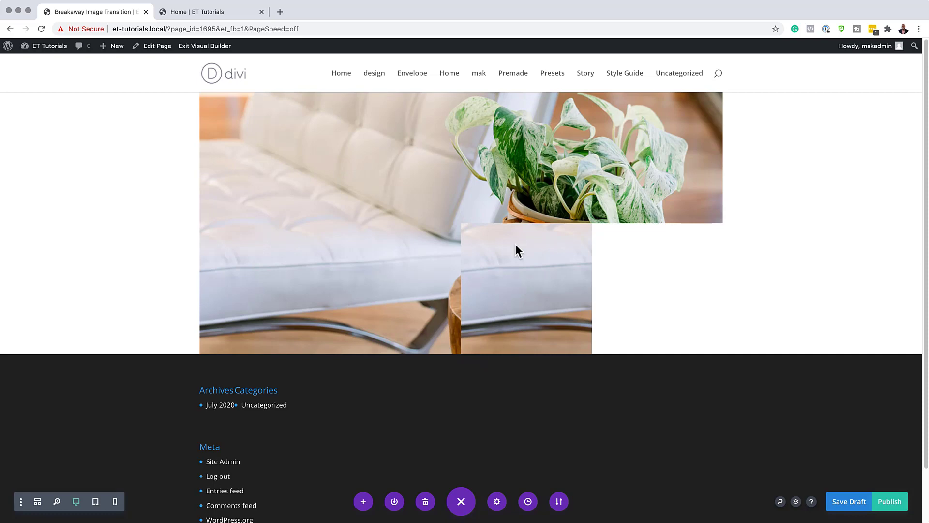
pyautogui.moveTo(517, 249)
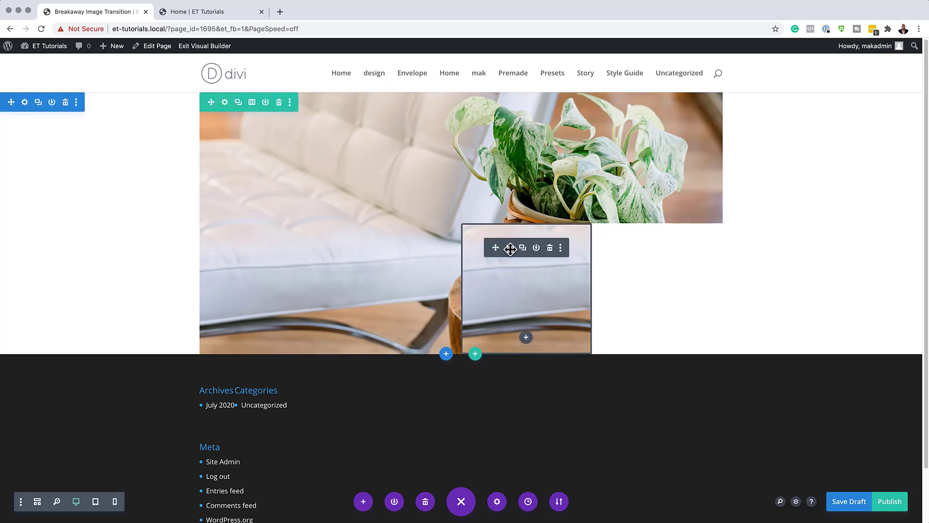
pyautogui.click(509, 249)
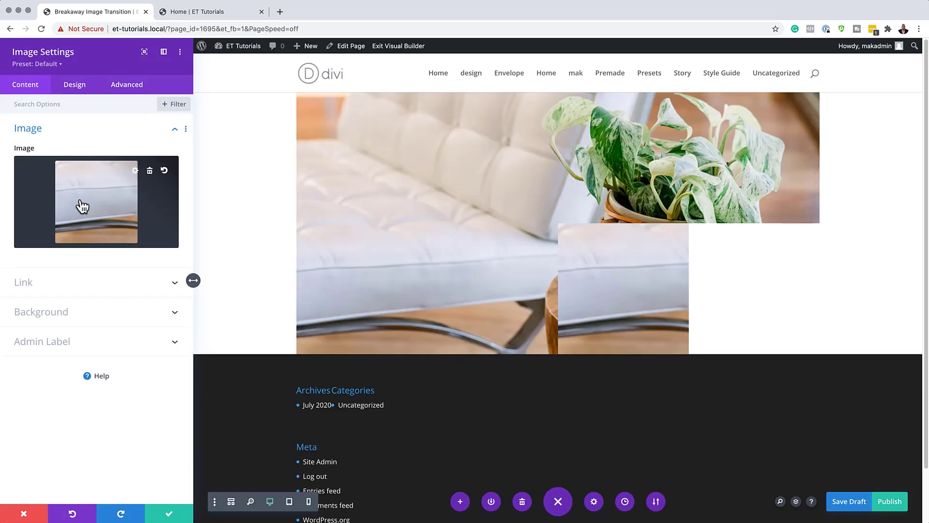
pyautogui.click(82, 207)
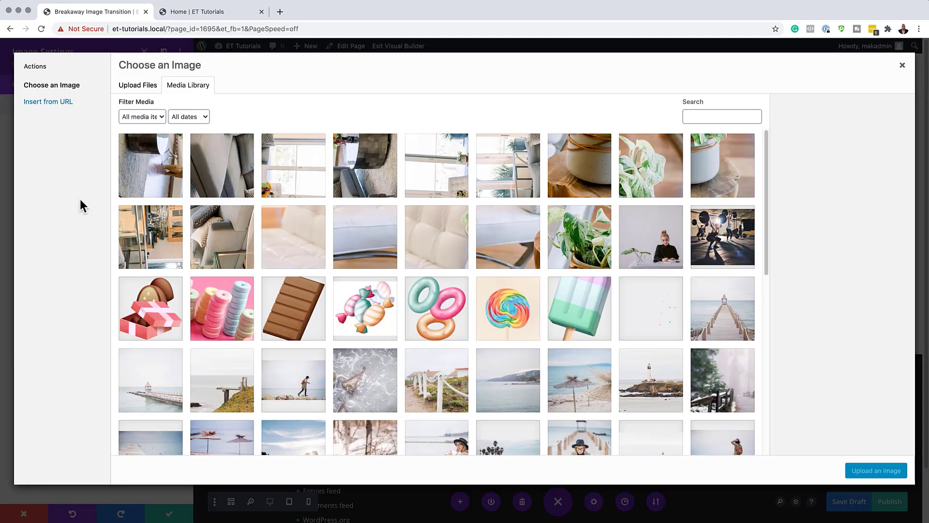
pyautogui.click(585, 179)
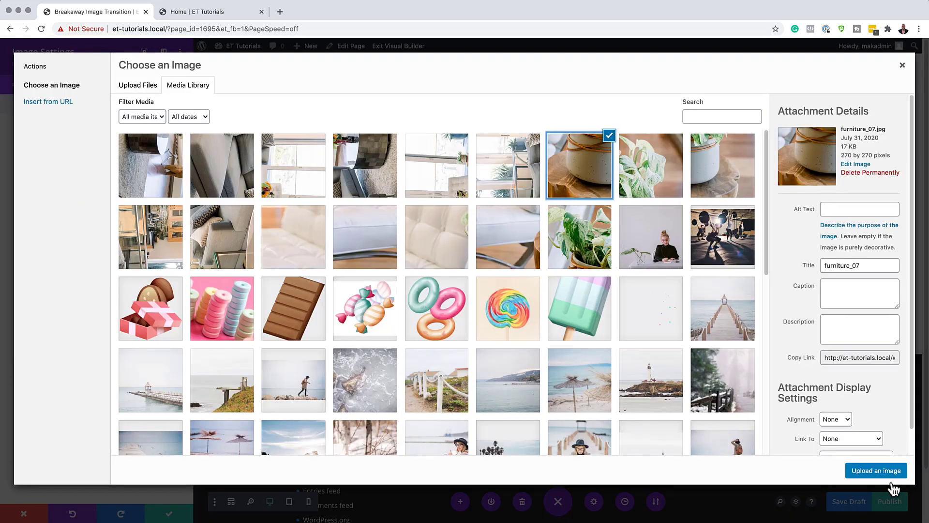
pyautogui.click(894, 469)
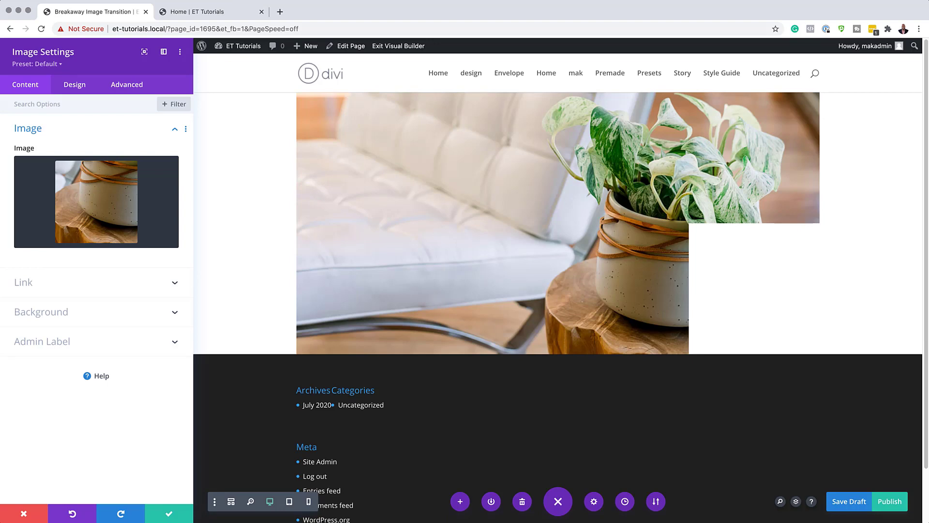
pyautogui.click(172, 514)
pyautogui.moveTo(256, 251)
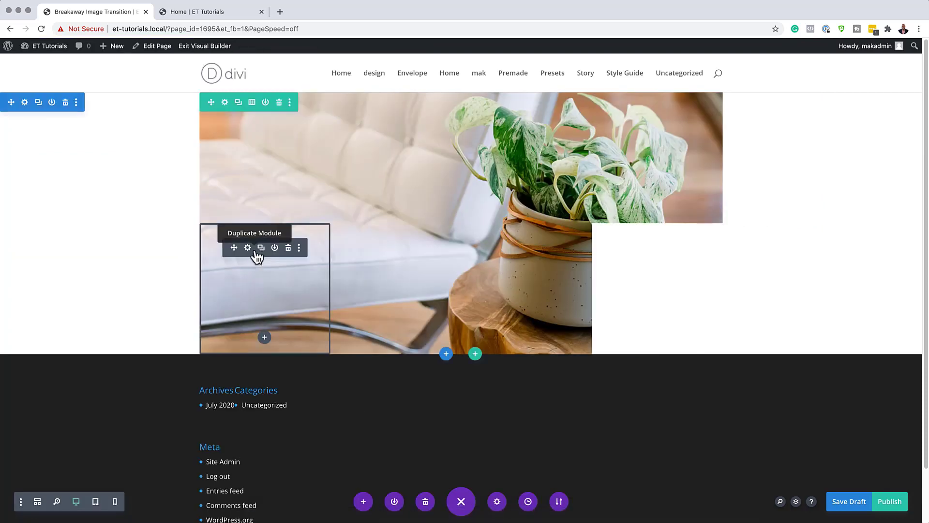
# Step: Set the lower-right tile's image to furniture_08.jpg and save its settings
pyautogui.moveTo(658, 206)
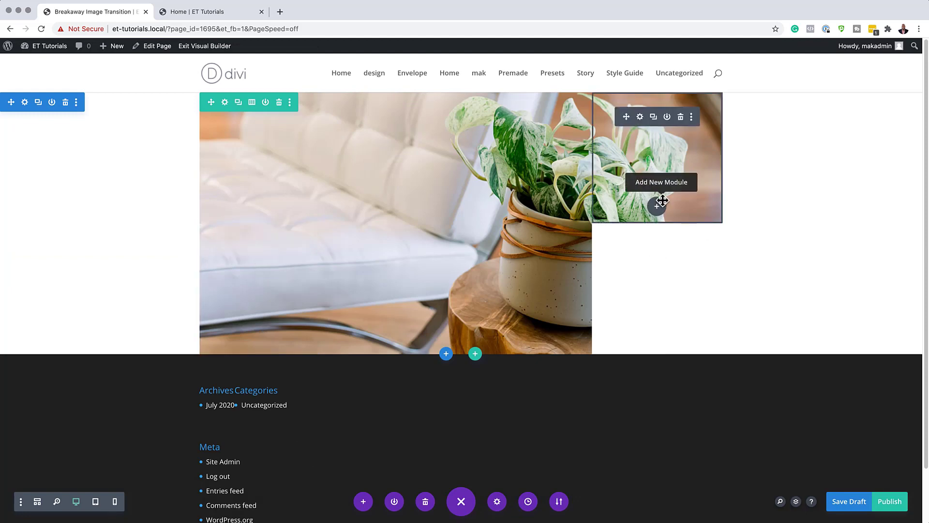
pyautogui.moveTo(634, 250)
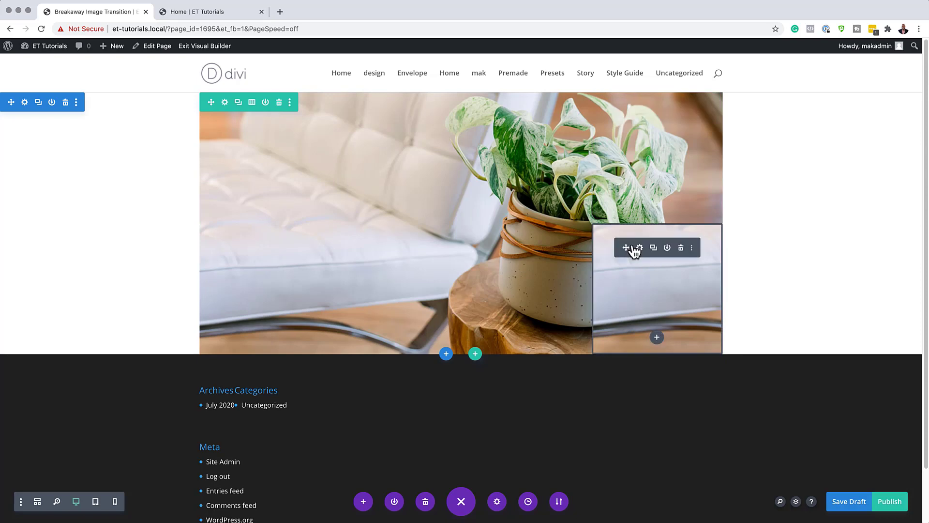
pyautogui.click(641, 248)
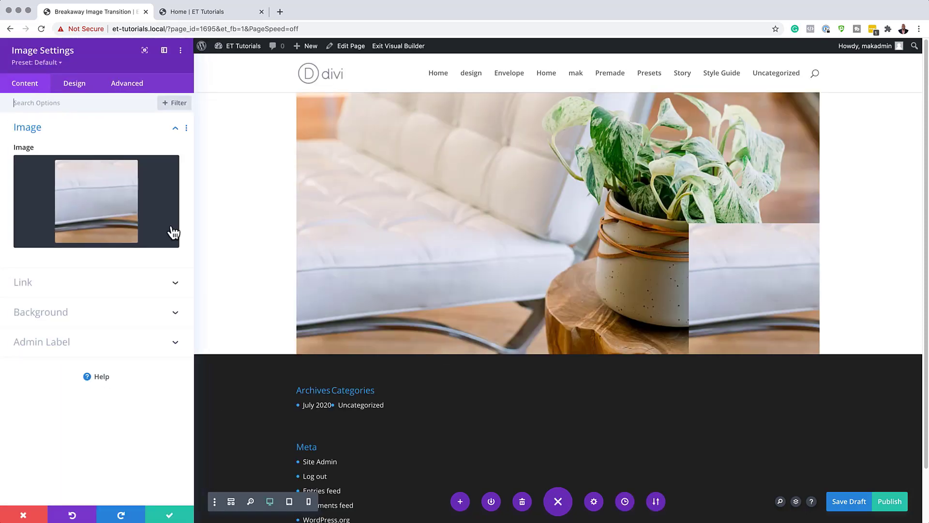
pyautogui.click(98, 211)
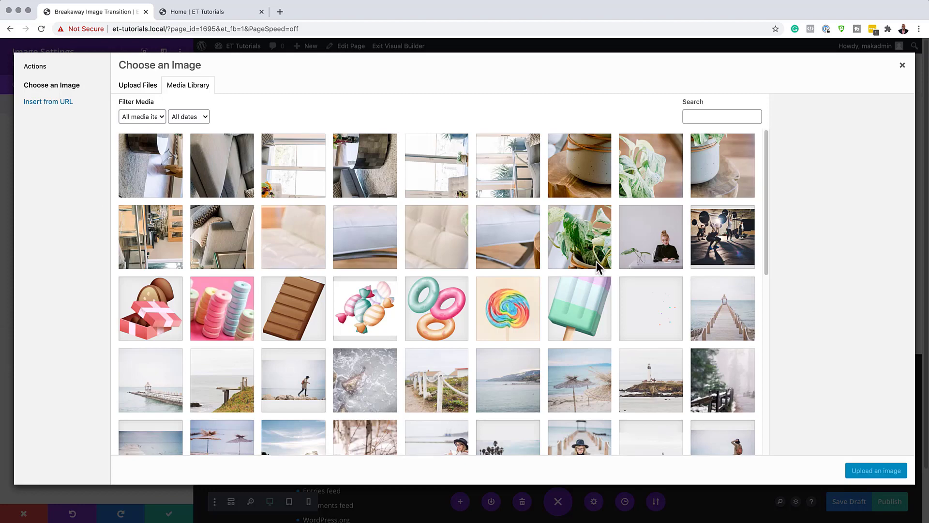
pyautogui.click(722, 183)
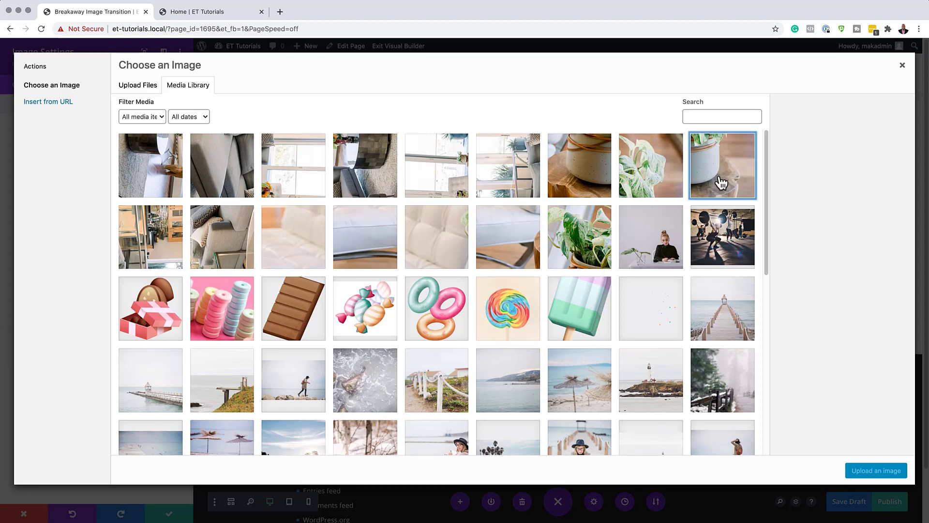
pyautogui.click(890, 480)
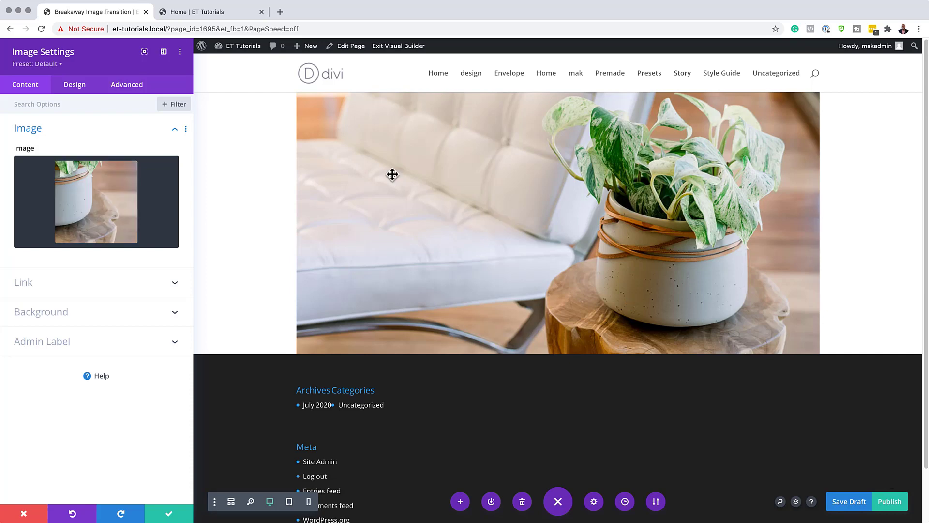
pyautogui.click(170, 516)
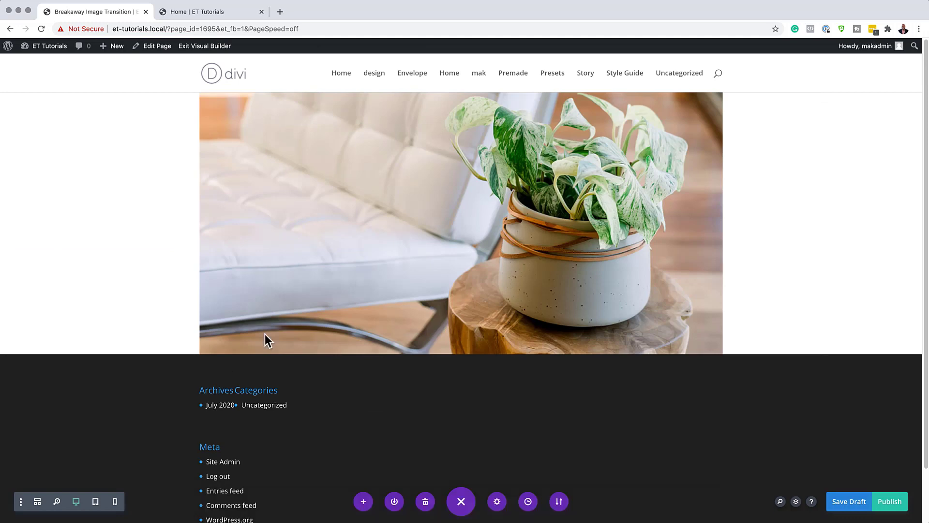
# Step: Save the page as a draft and add a Regular section below the image section
pyautogui.moveTo(220, 259)
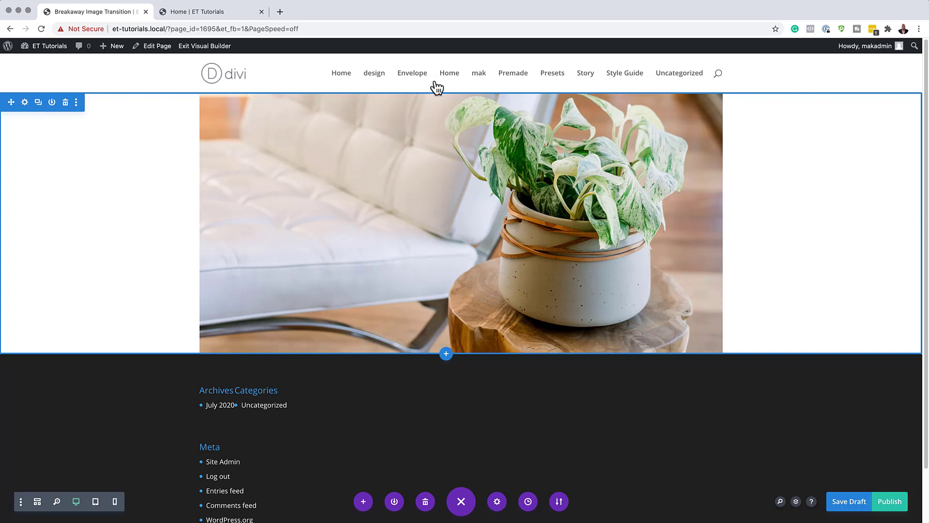
pyautogui.hotkey('ctrl', 's')
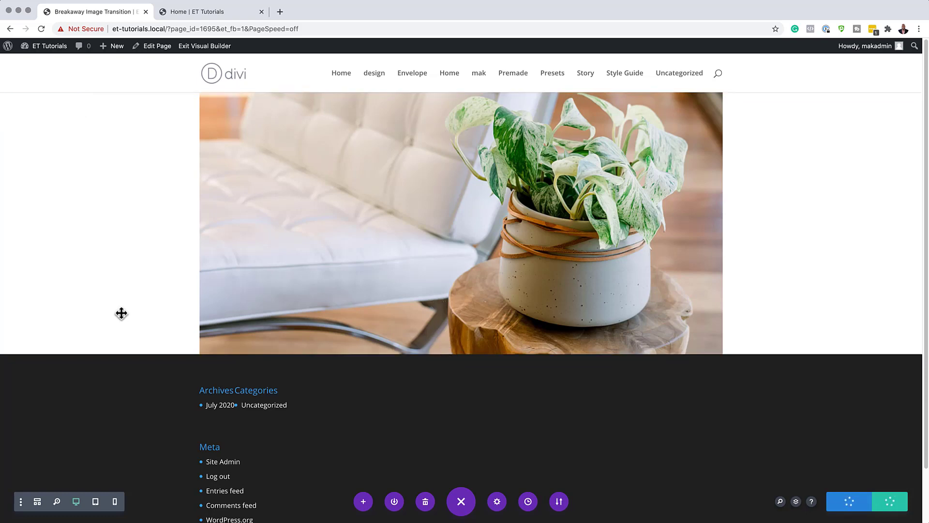
pyautogui.click(446, 355)
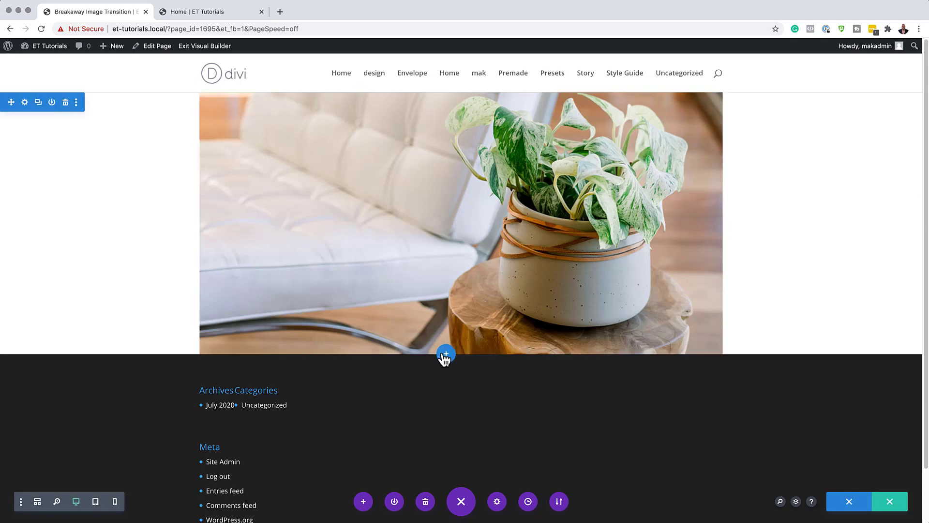
pyautogui.click(396, 333)
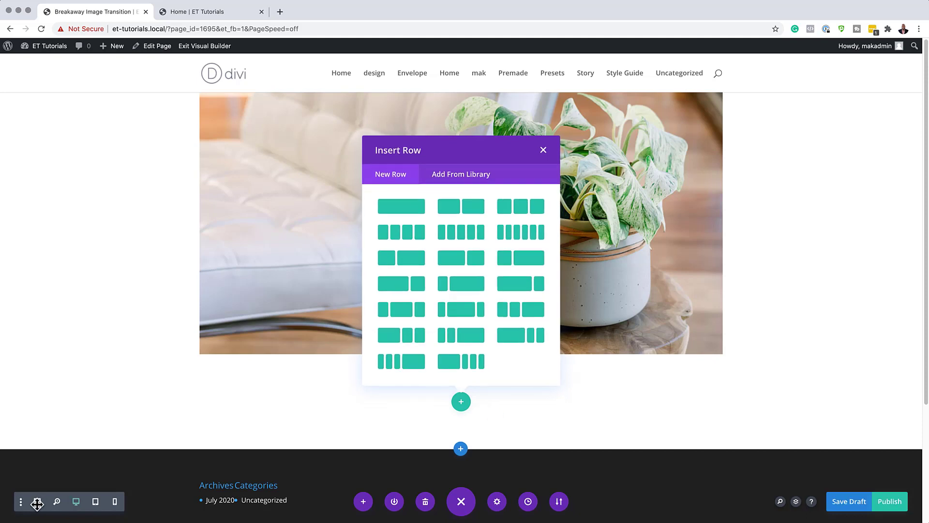
# Step: Duplicate the second section from the Layers panel
pyautogui.click(796, 504)
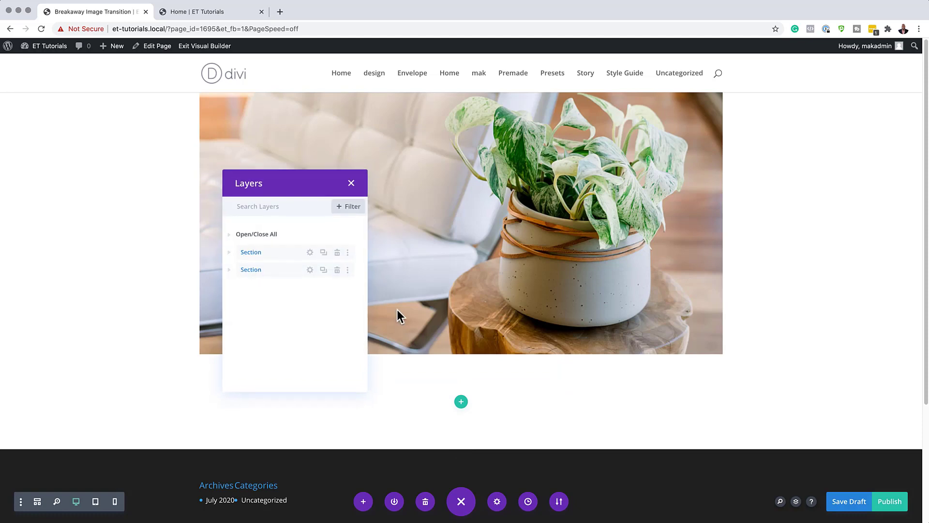
pyautogui.click(324, 270)
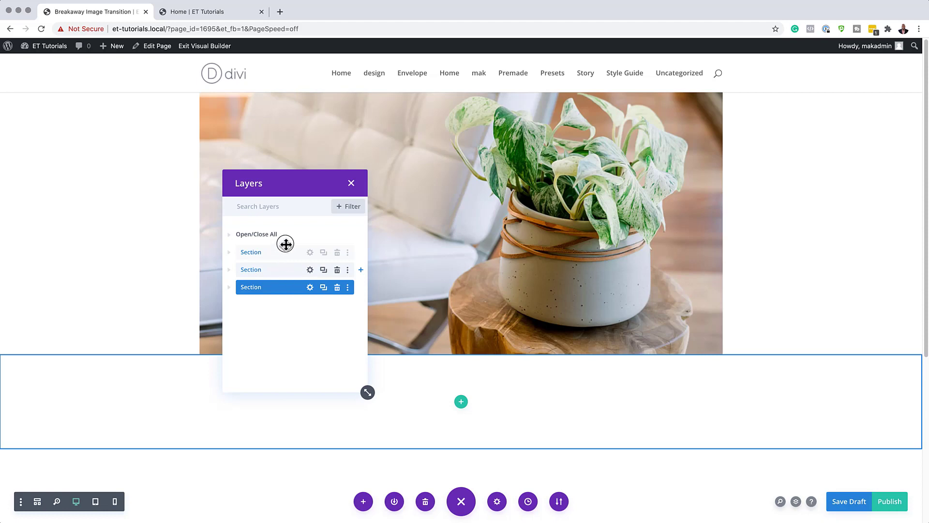
pyautogui.moveTo(284, 243); pyautogui.dragTo(286, 242)
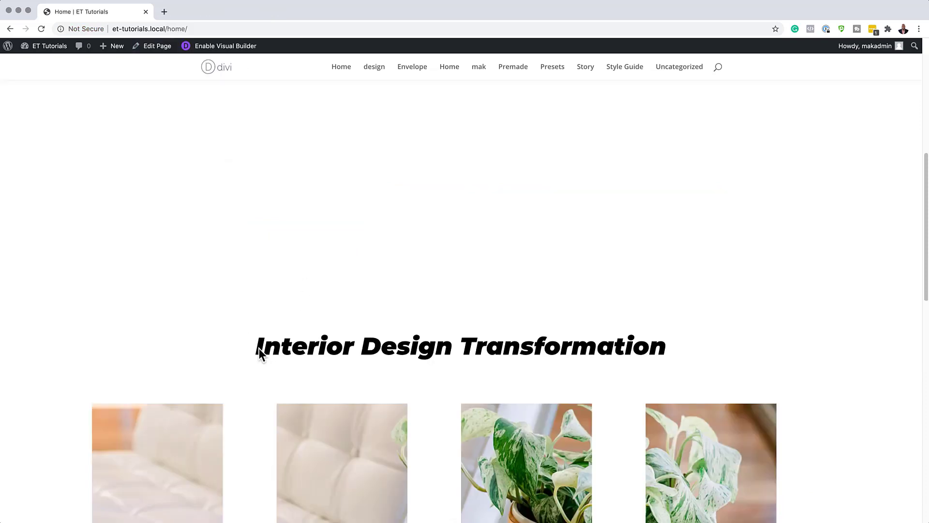
# Step: Scroll through the live Interior Design Transformation section to preview the image scroll effects
pyautogui.moveTo(257, 348); pyautogui.dragTo(646, 349)
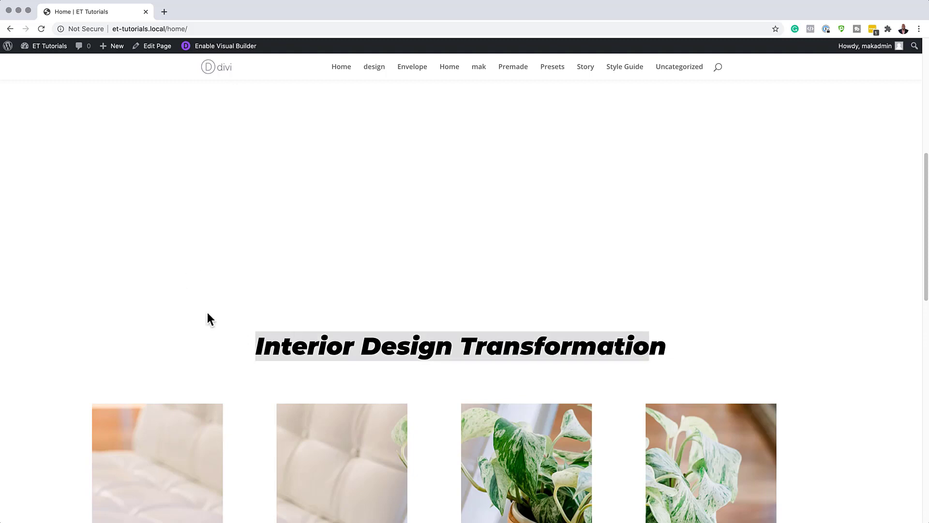
pyautogui.scroll(-3, 208, 319)
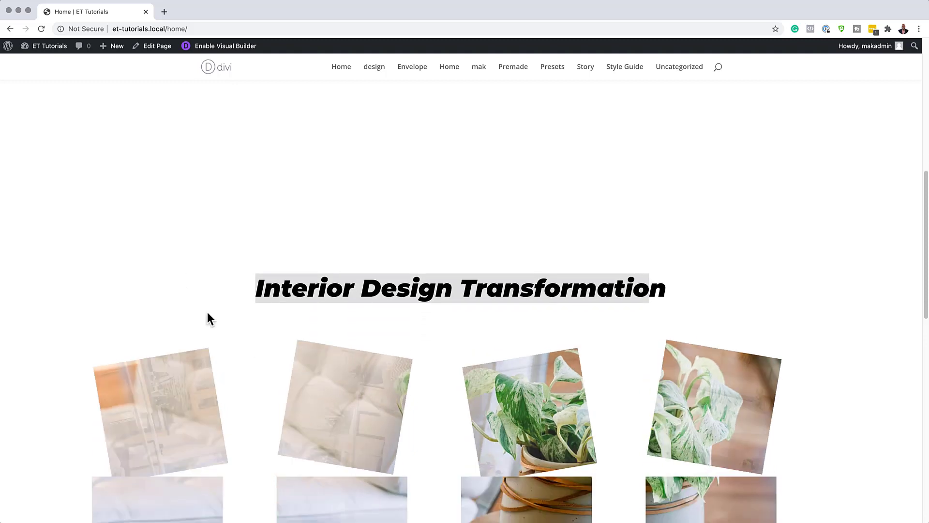
pyautogui.scroll(-3, 207, 312)
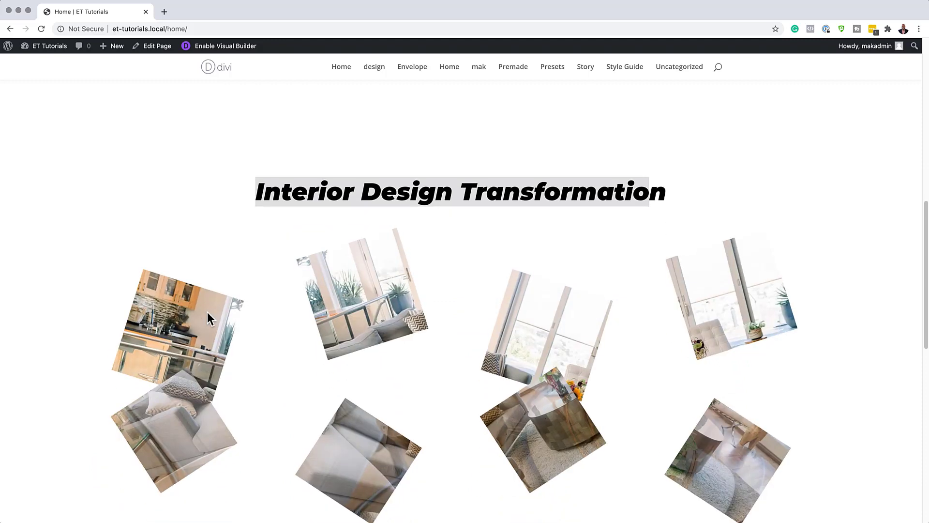
pyautogui.scroll(-3, 208, 313)
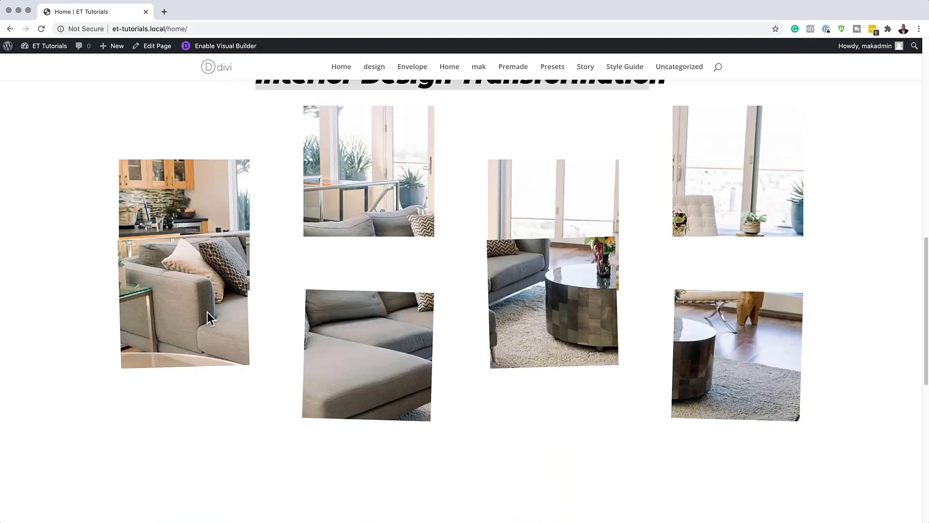
pyautogui.scroll(-3, 207, 313)
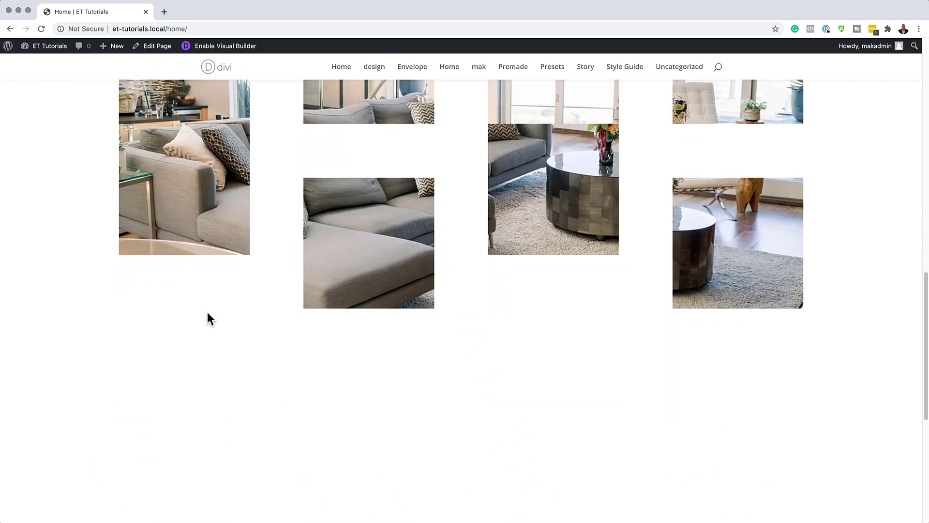
pyautogui.scroll(-5, 207, 312)
pyautogui.scroll(9, 207, 312)
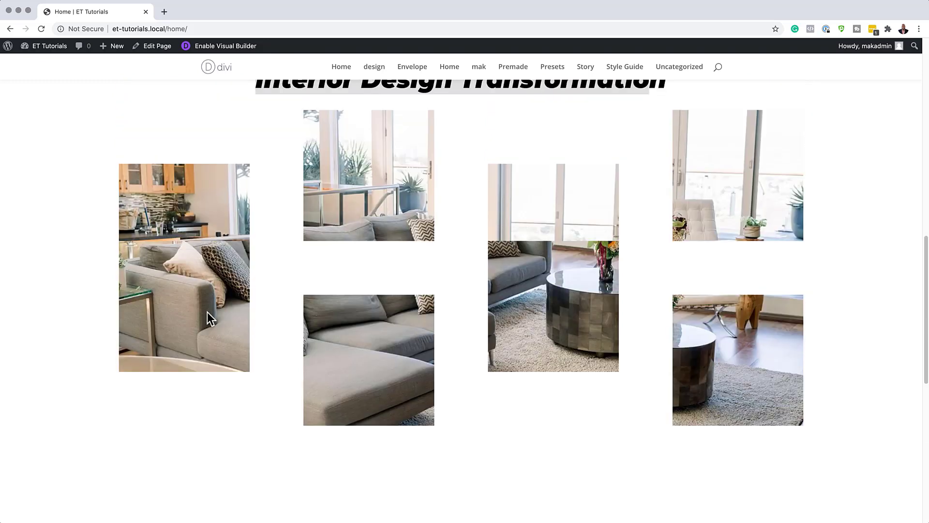
pyautogui.scroll(6, 207, 312)
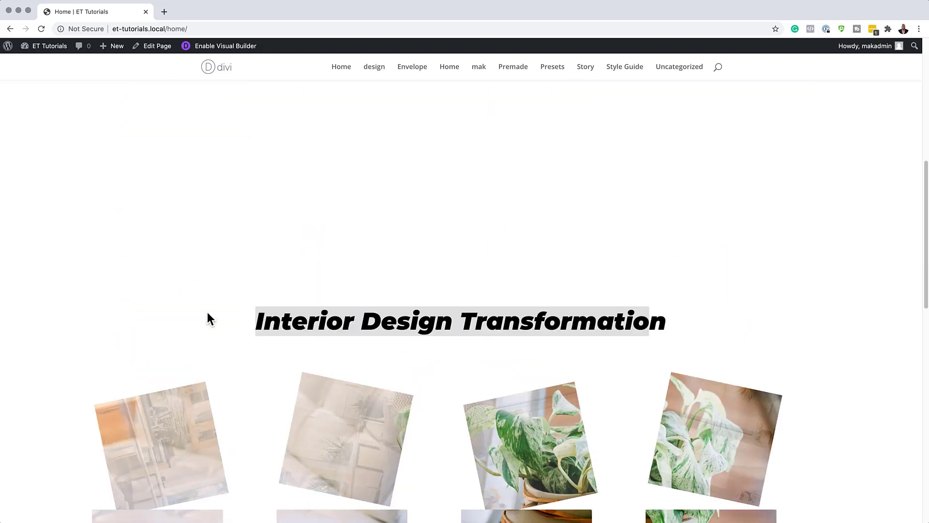
pyautogui.scroll(3, 207, 319)
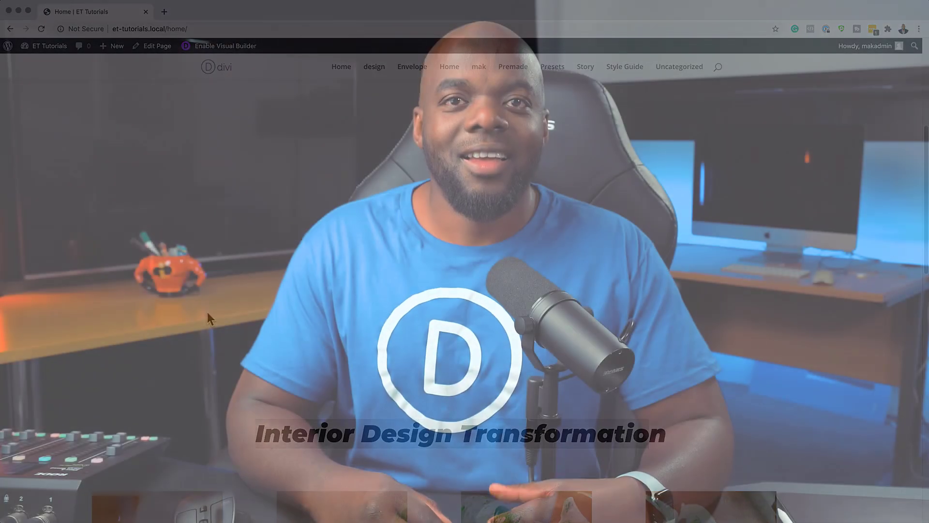